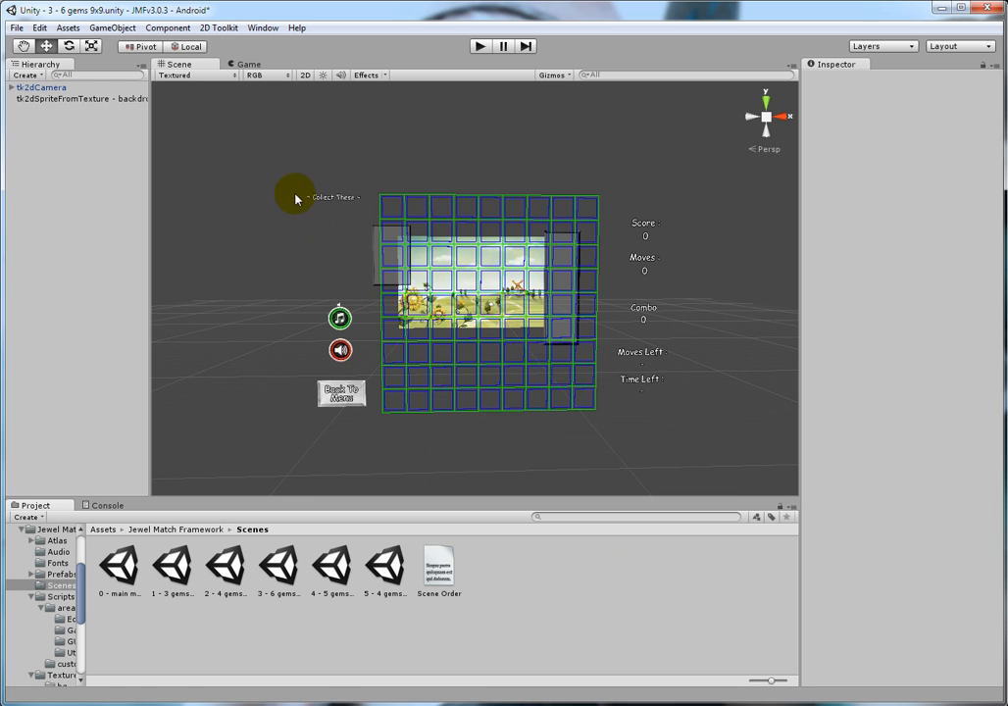
Step: Delete the Background sprite under Anchor (MiddleCenter) together with its tk2dSpriteFromTexture backdrop object
{"action": "left_click", "coordinate": [11, 88]}
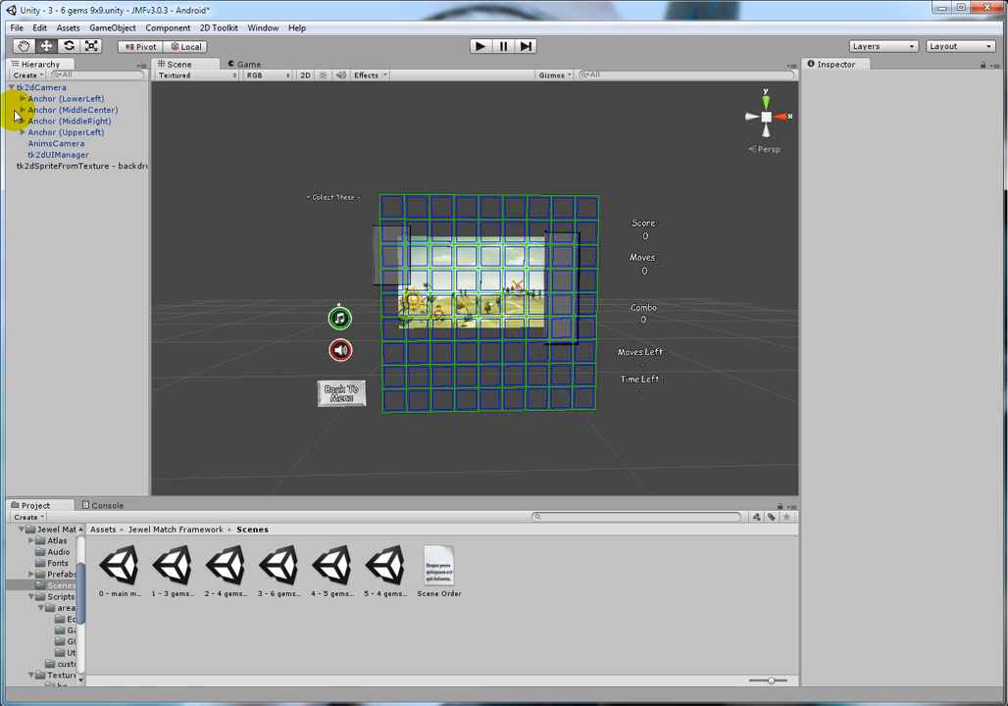
{"action": "left_click", "coordinate": [21, 110]}
{"action": "left_click", "coordinate": [61, 121]}
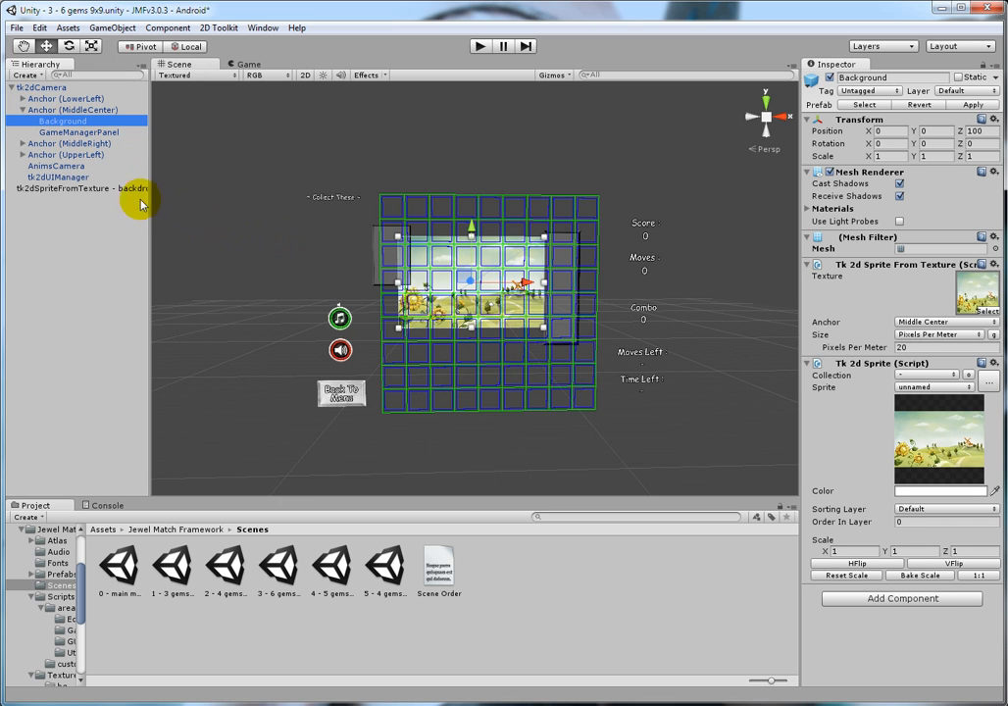
{"action": "left_click", "coordinate": [95, 189]}
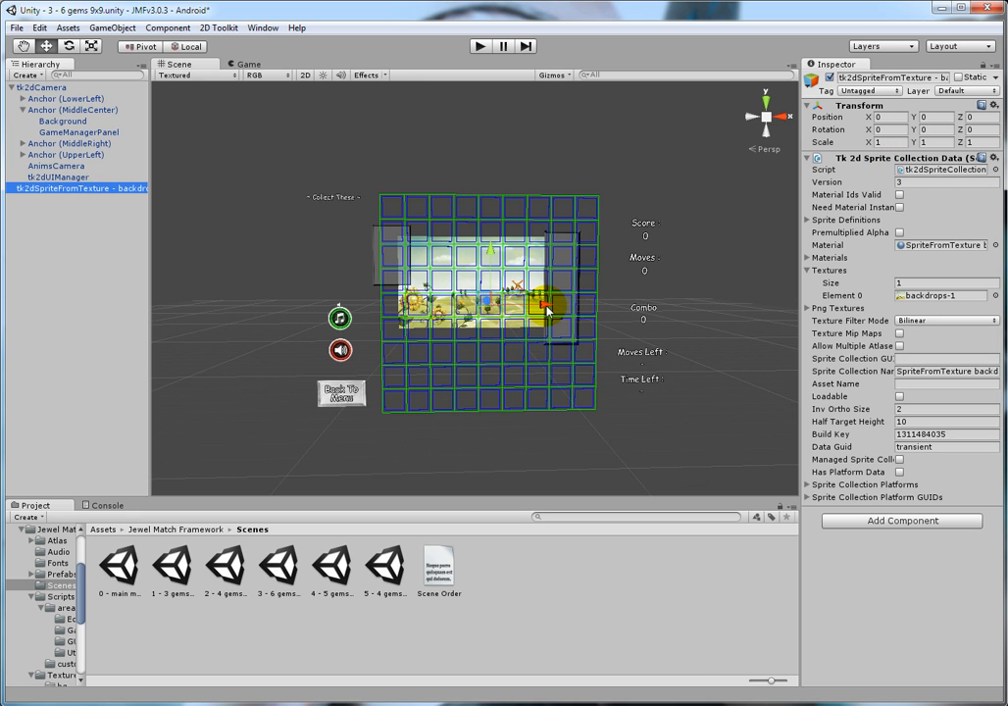
{"action": "left_click", "coordinate": [71, 119]}
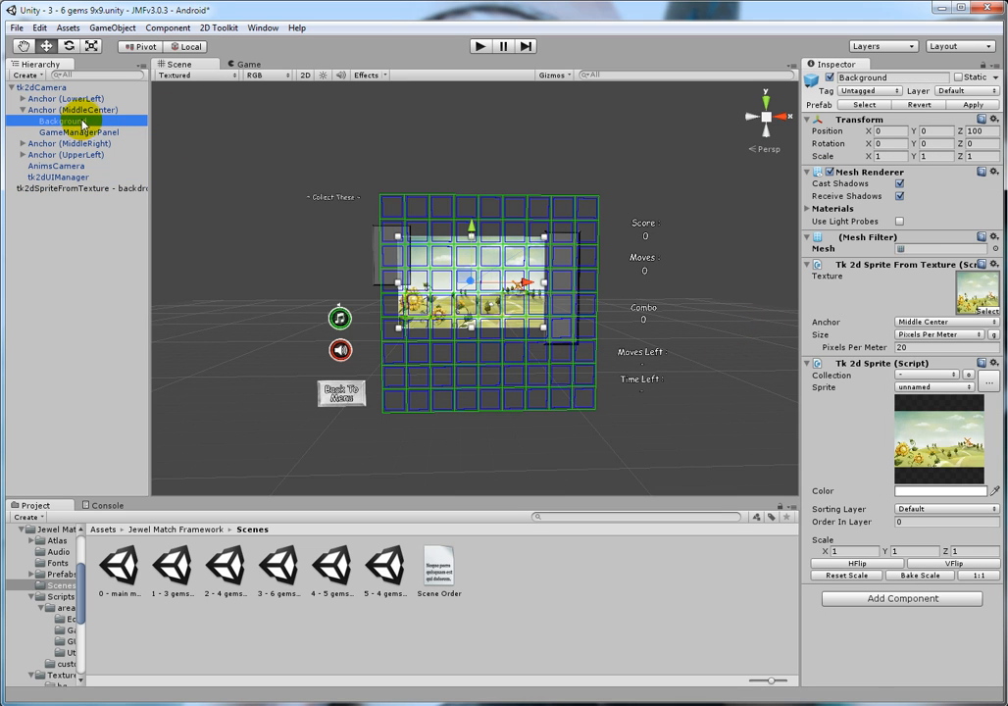
{"action": "key", "text": "Delete"}
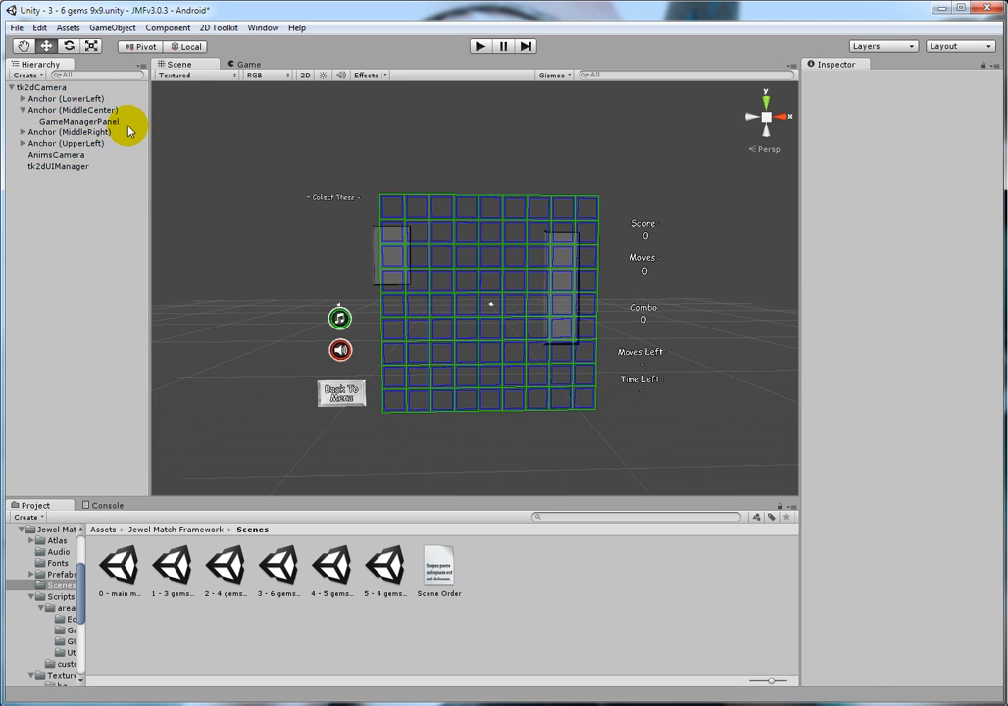
Step: Create a new tk2d Sprite From Texture object in the scene
{"action": "left_click", "coordinate": [23, 74]}
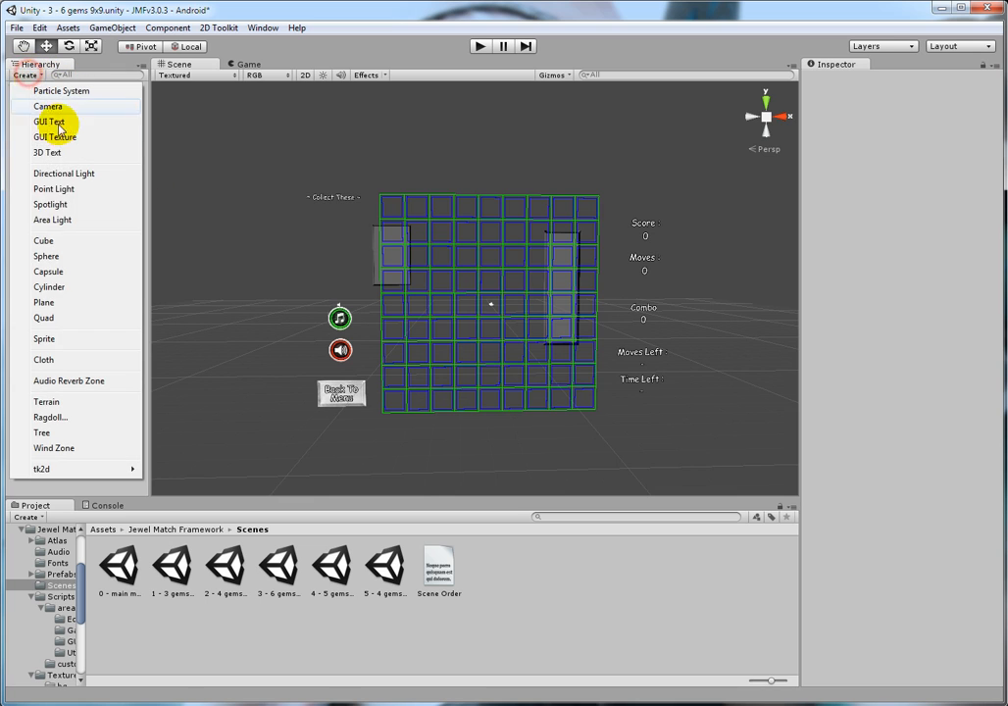
{"action": "mouse_move", "coordinate": [99, 471]}
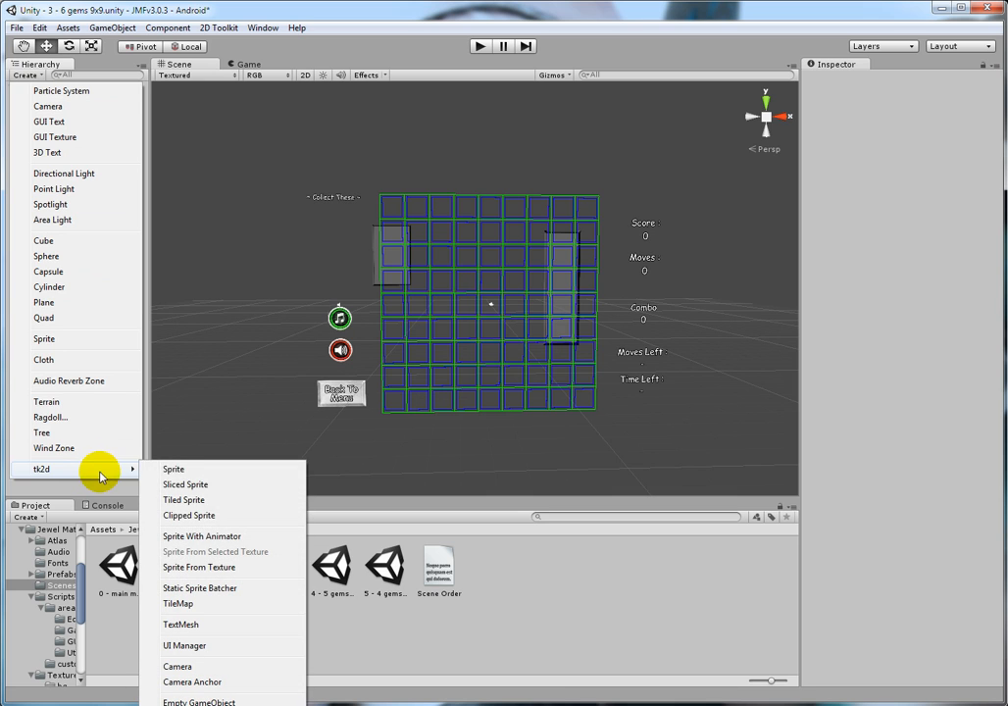
{"action": "left_click", "coordinate": [252, 569]}
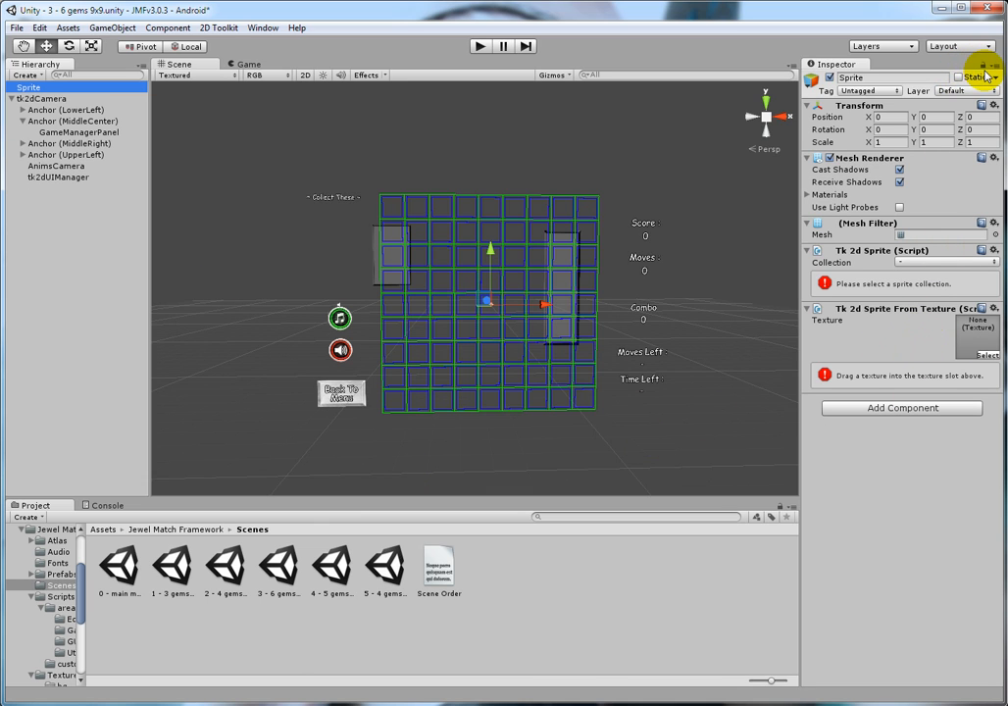
Step: Assign the url image from the Textures/bg folder as the sprite's texture and set Pixels Per Meter to 20
{"action": "left_click", "coordinate": [152, 529]}
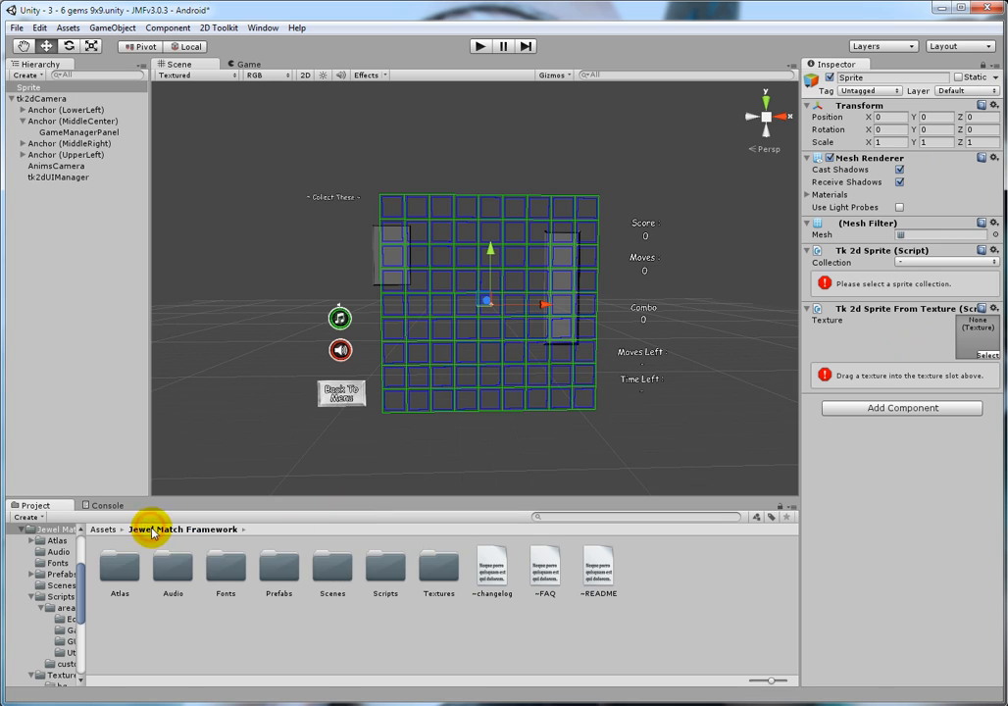
{"action": "double_click", "coordinate": [439, 568]}
{"action": "double_click", "coordinate": [118, 567]}
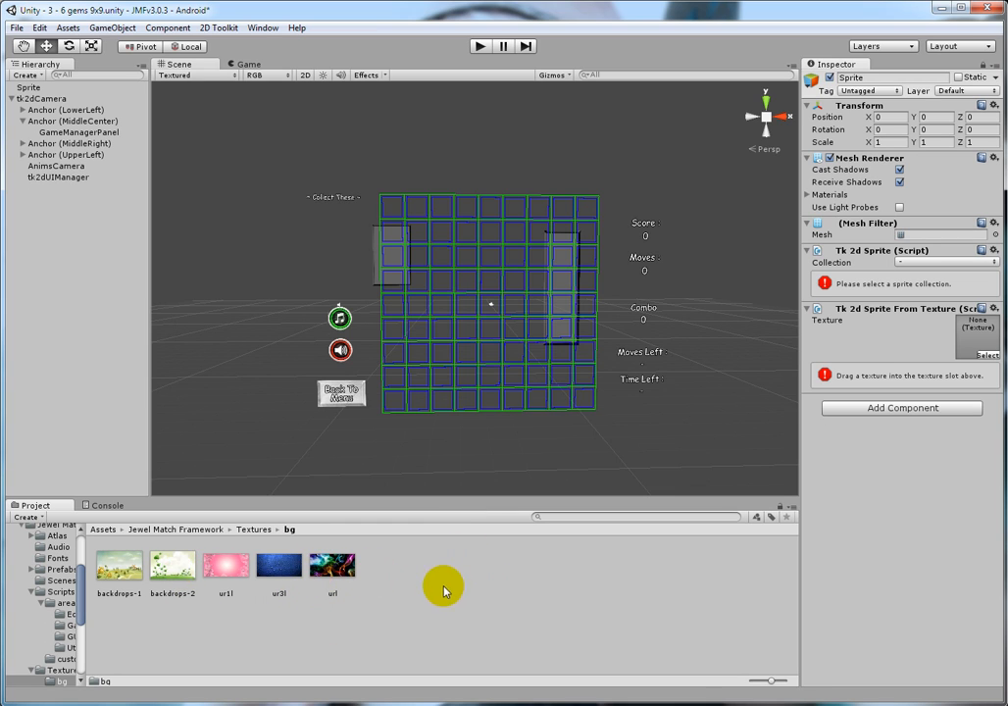
{"action": "left_click_drag", "start_coordinate": [338, 565], "coordinate": [973, 341]}
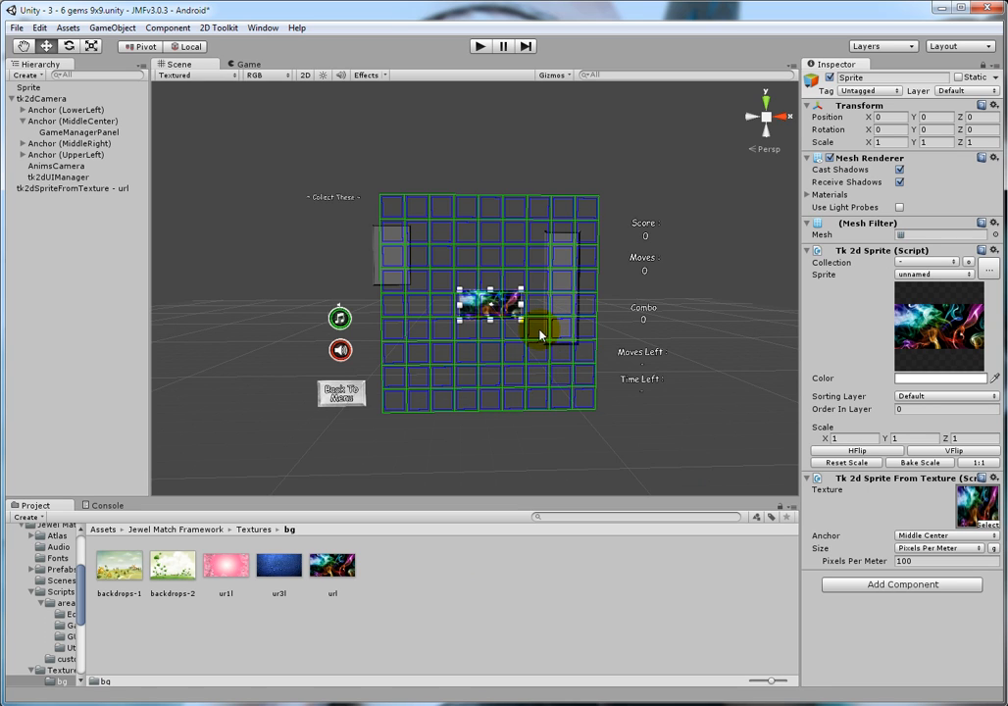
{"action": "left_click", "coordinate": [903, 561]}
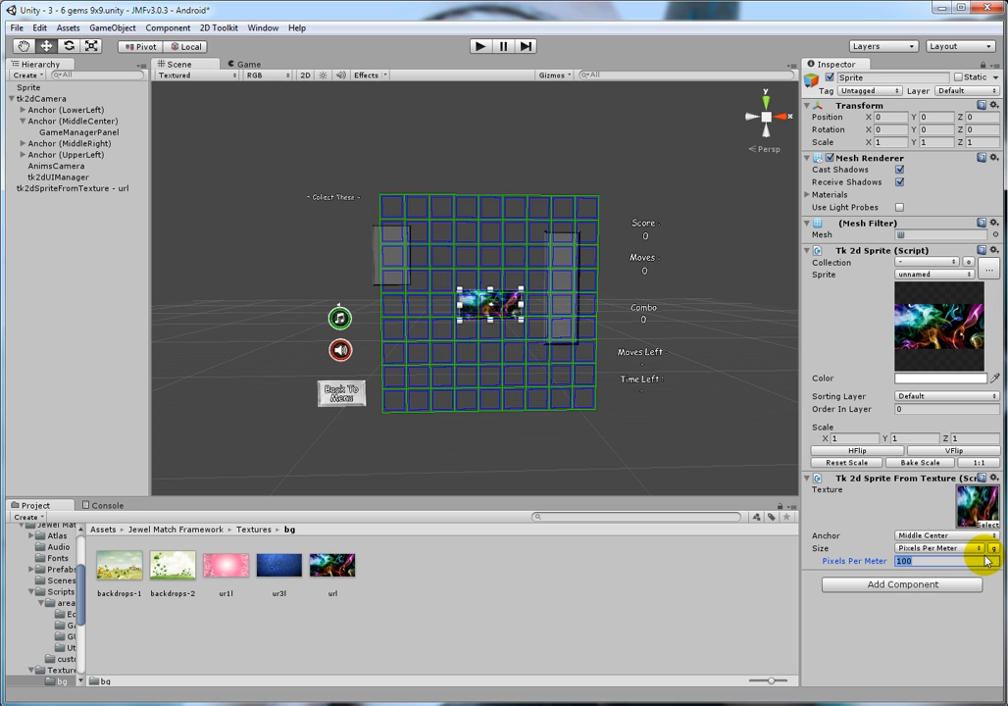
{"action": "type", "text": "20"}
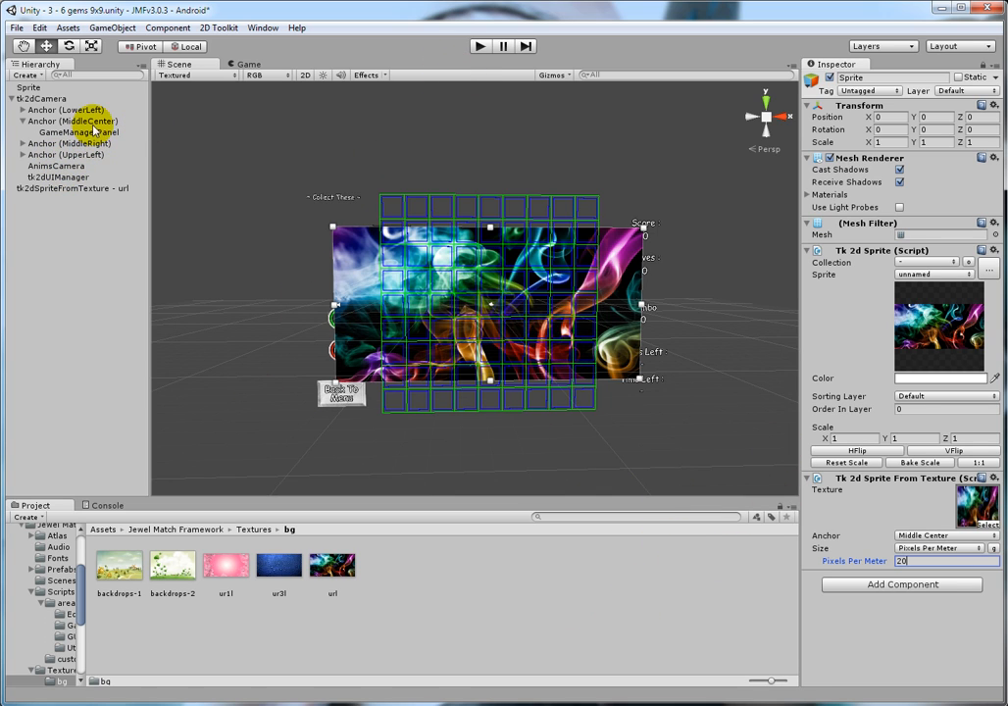
Step: Parent the new sprite to Anchor (MiddleCenter) and set its Z position to 100
{"action": "left_click_drag", "start_coordinate": [22, 88], "coordinate": [86, 116]}
{"action": "left_click", "coordinate": [973, 116]}
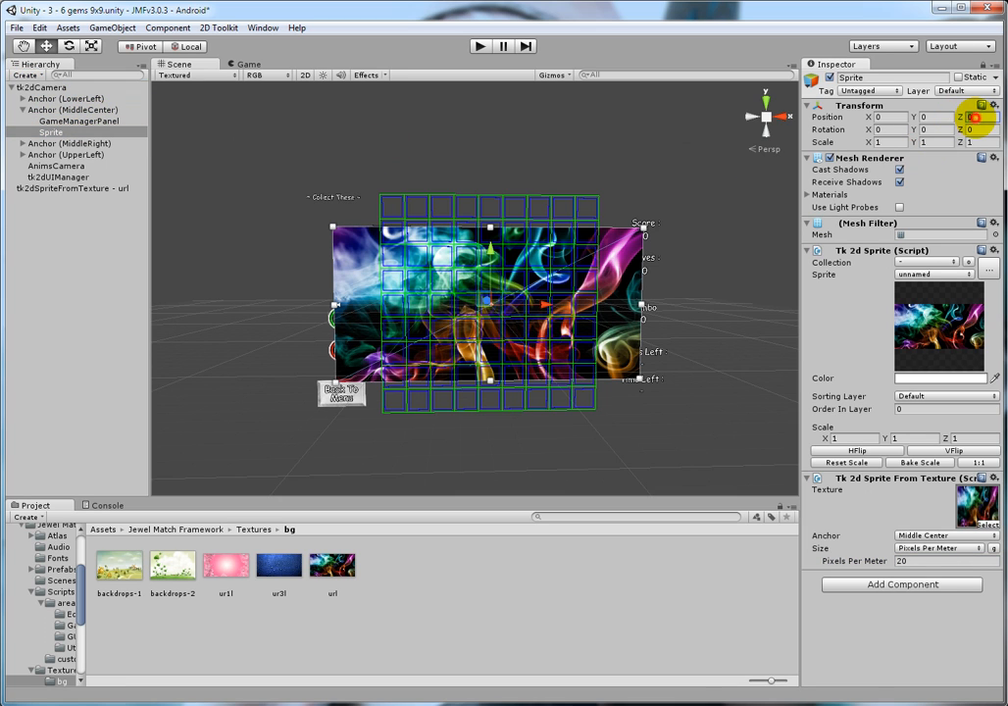
{"action": "type", "text": "100"}
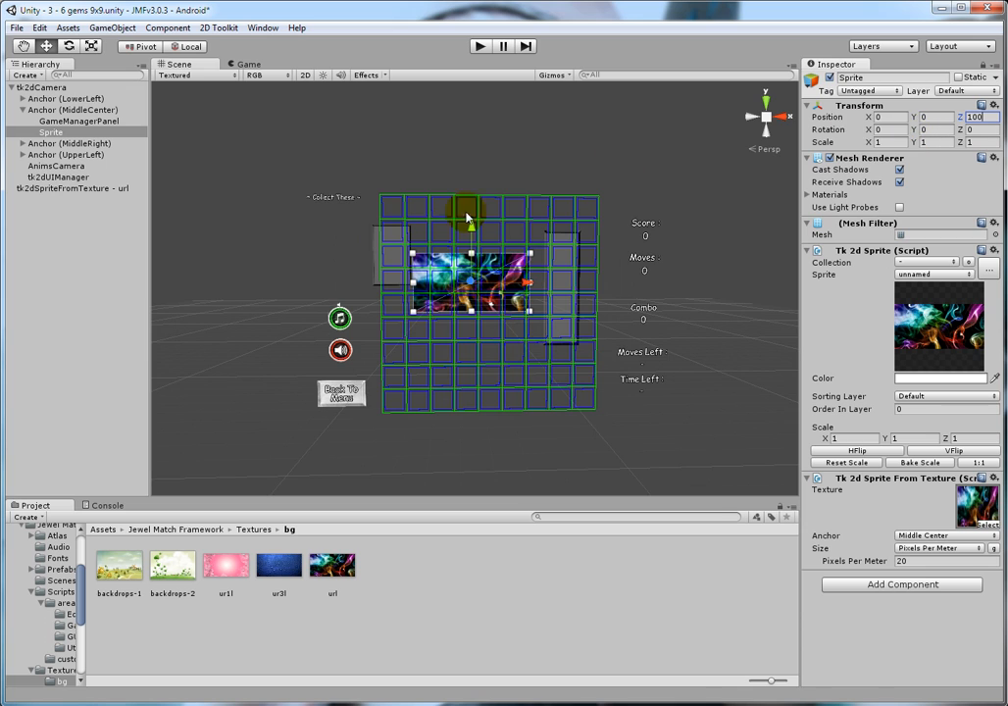
Step: Rename the new sprite object as Background
{"action": "left_click", "coordinate": [60, 134]}
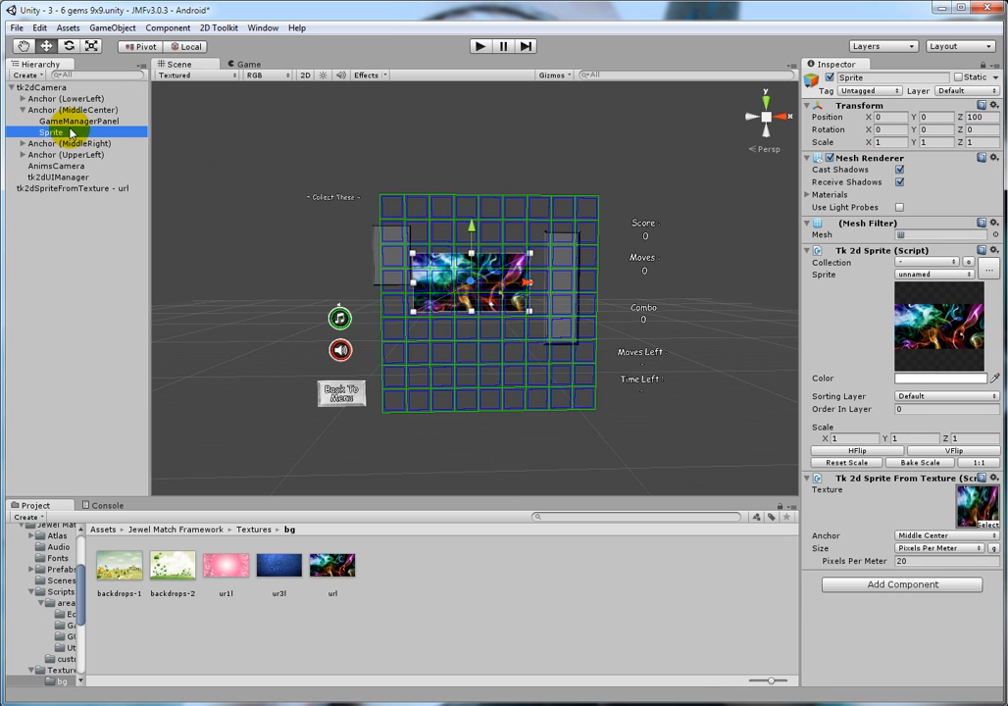
{"action": "left_click", "coordinate": [71, 134]}
{"action": "type", "text": "Bac"}
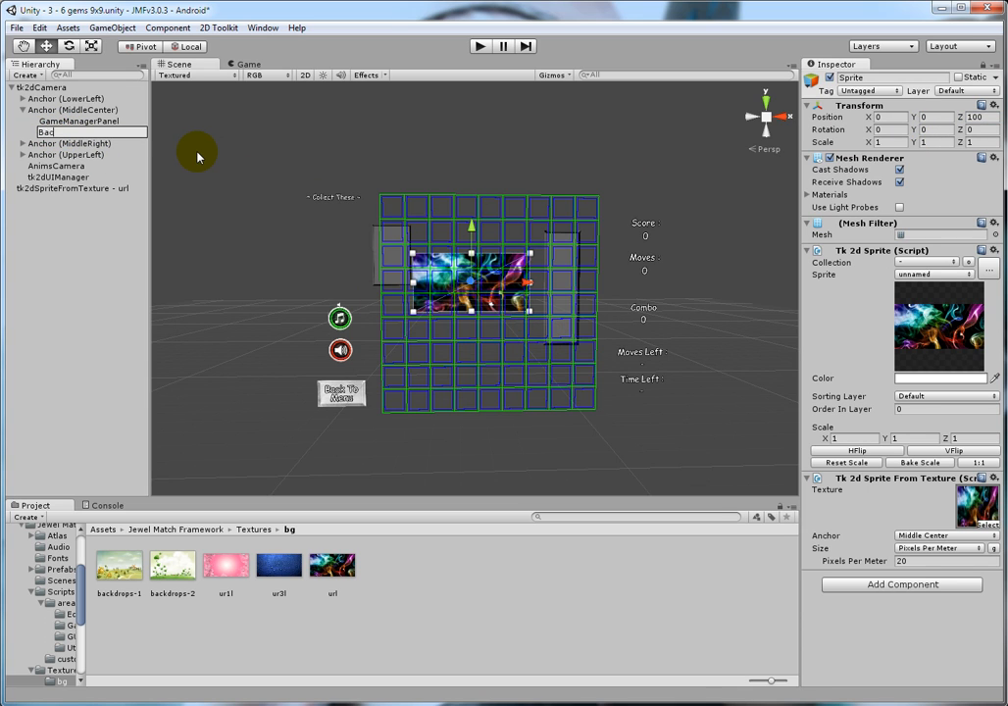
{"action": "type", "text": "kgrou"}
{"action": "type", "text": "un"}
{"action": "key", "text": "BackSpace"}
{"action": "key", "text": "BackSpace"}
{"action": "type", "text": "nd"}
{"action": "key", "text": "Return"}
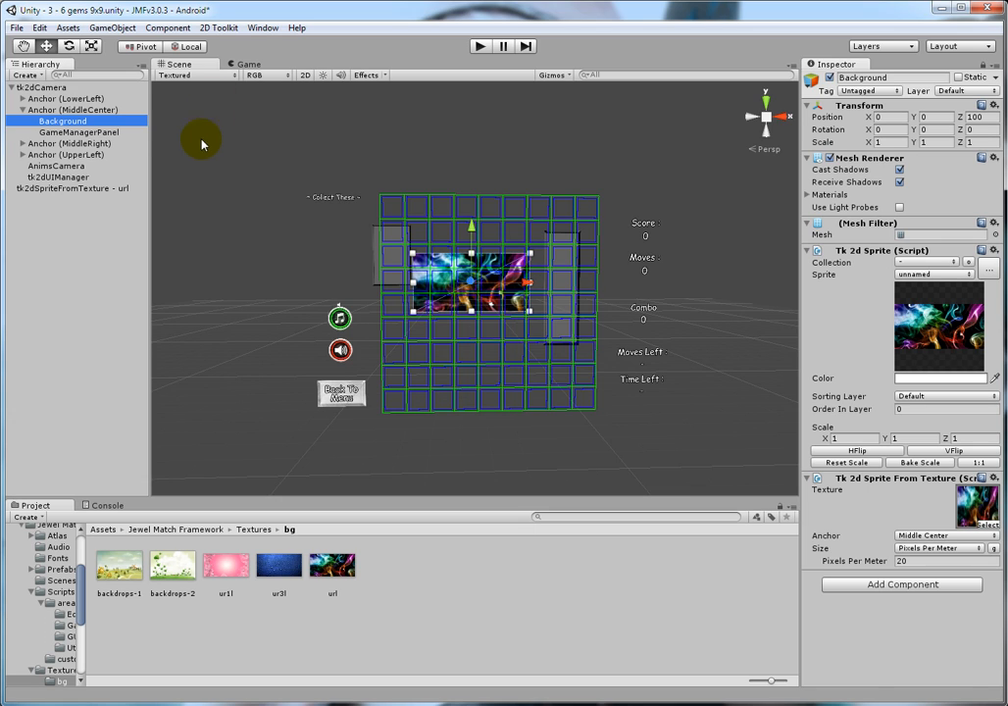
Step: Play-test the scene with the new background, stop it, and check the background's coverage in the Game view
{"action": "left_click", "coordinate": [479, 46]}
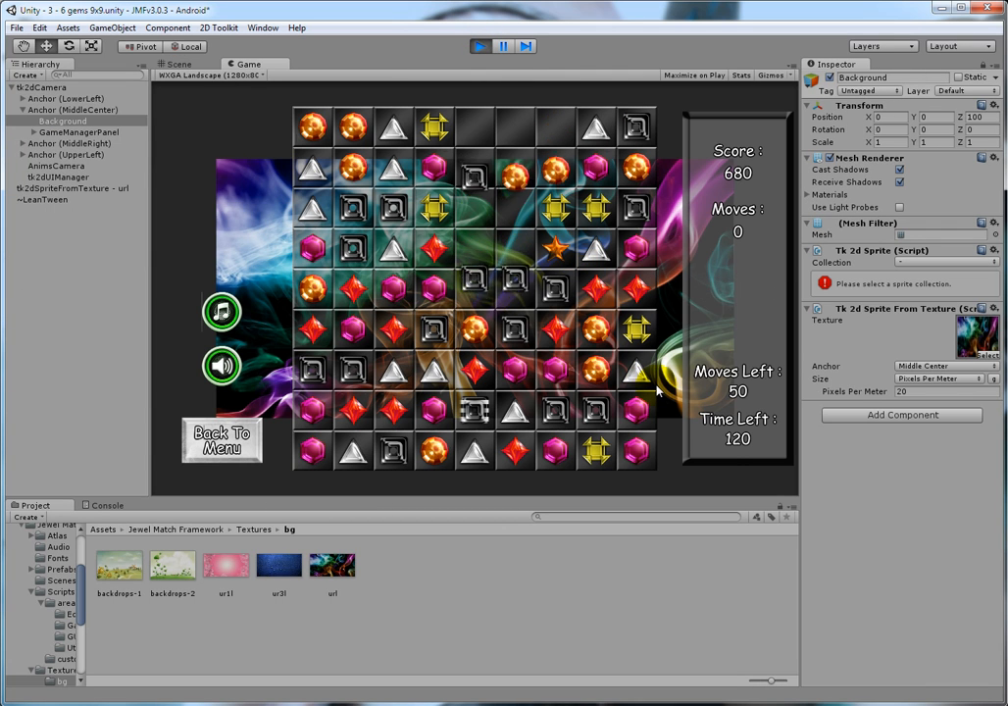
{"action": "left_click", "coordinate": [473, 46]}
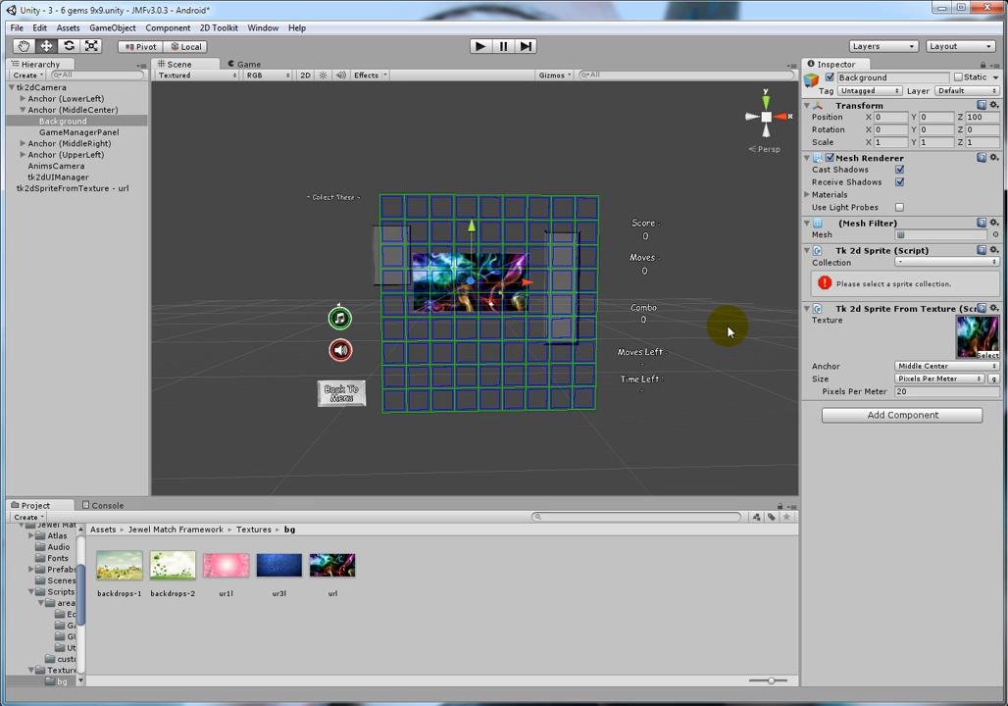
{"action": "left_click", "coordinate": [242, 64]}
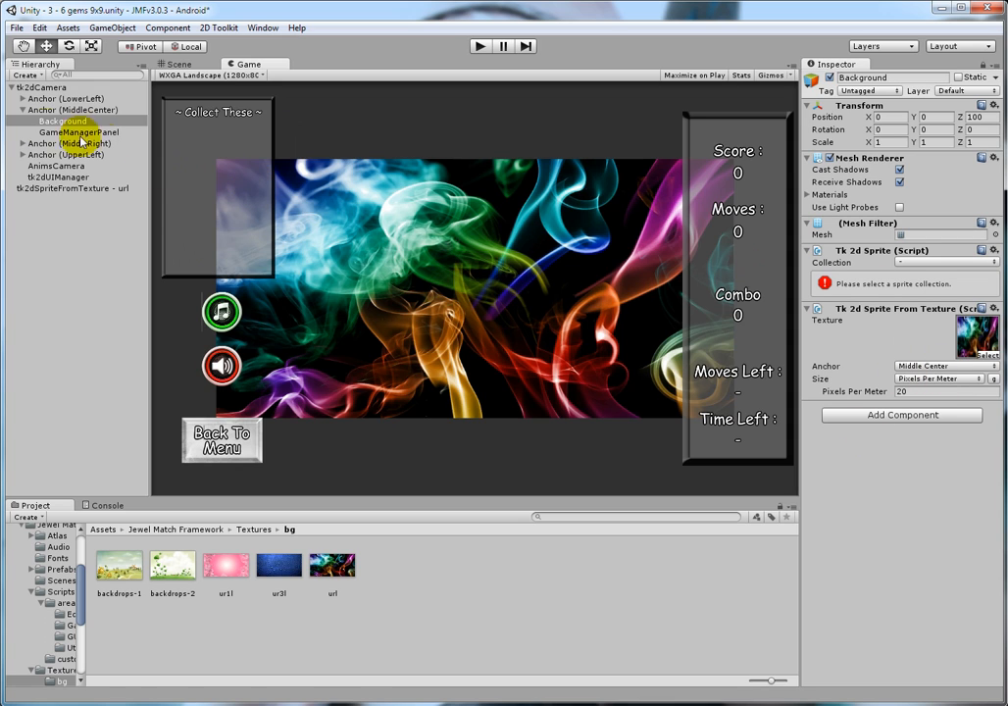
Step: Return to the Scene view and reselect the Background object to reload its sprite properties
{"action": "left_click", "coordinate": [46, 121]}
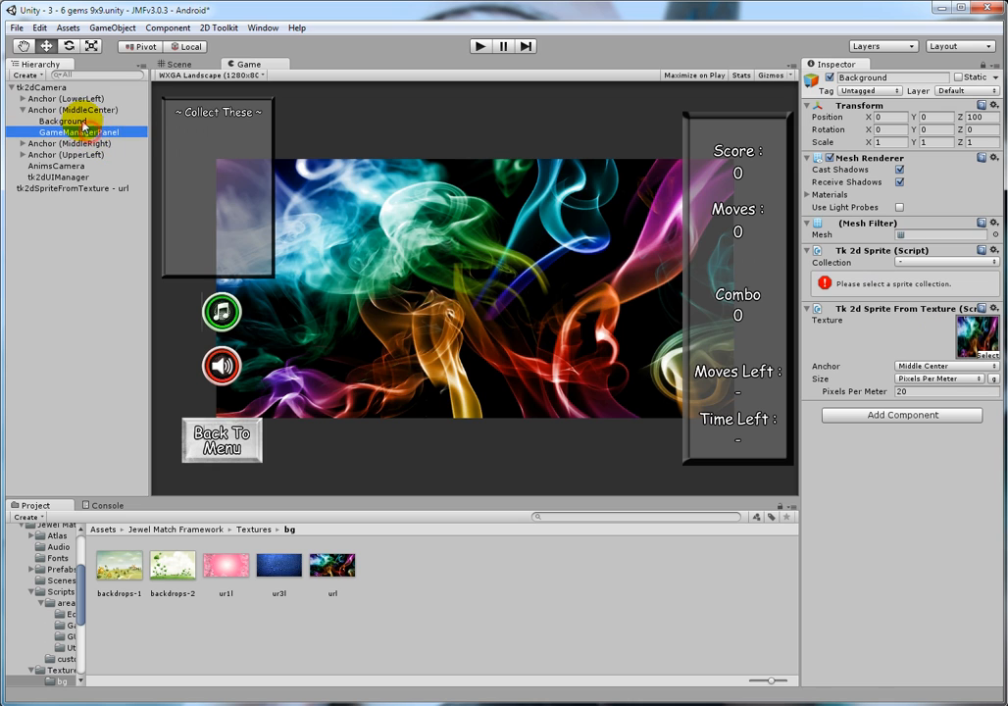
{"action": "left_click", "coordinate": [164, 63]}
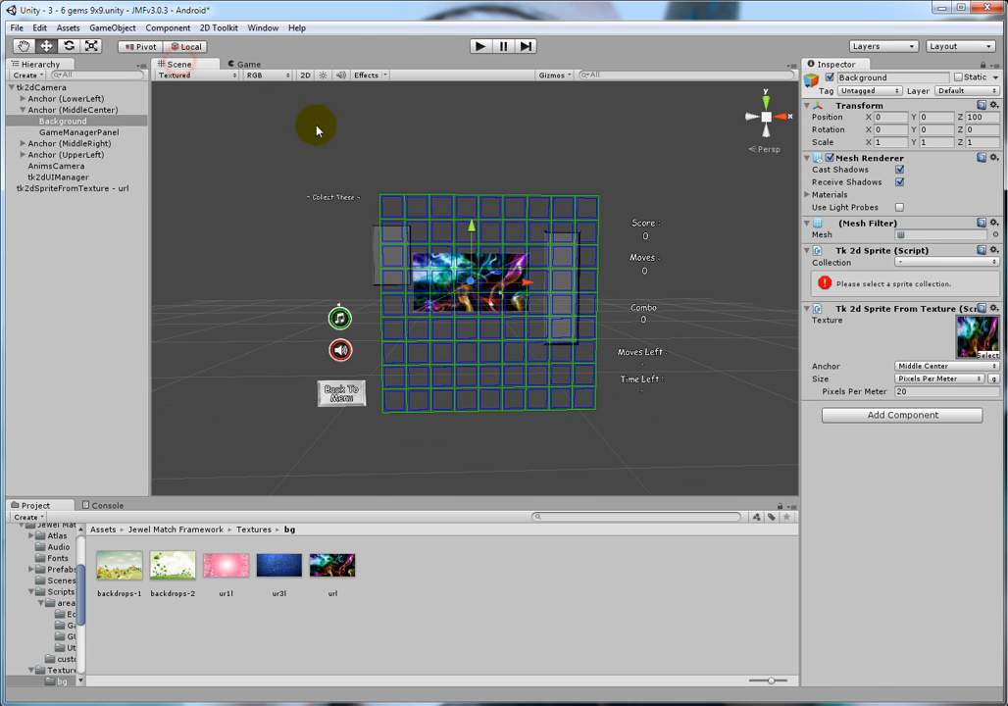
{"action": "left_click", "coordinate": [62, 186]}
{"action": "left_click", "coordinate": [65, 121]}
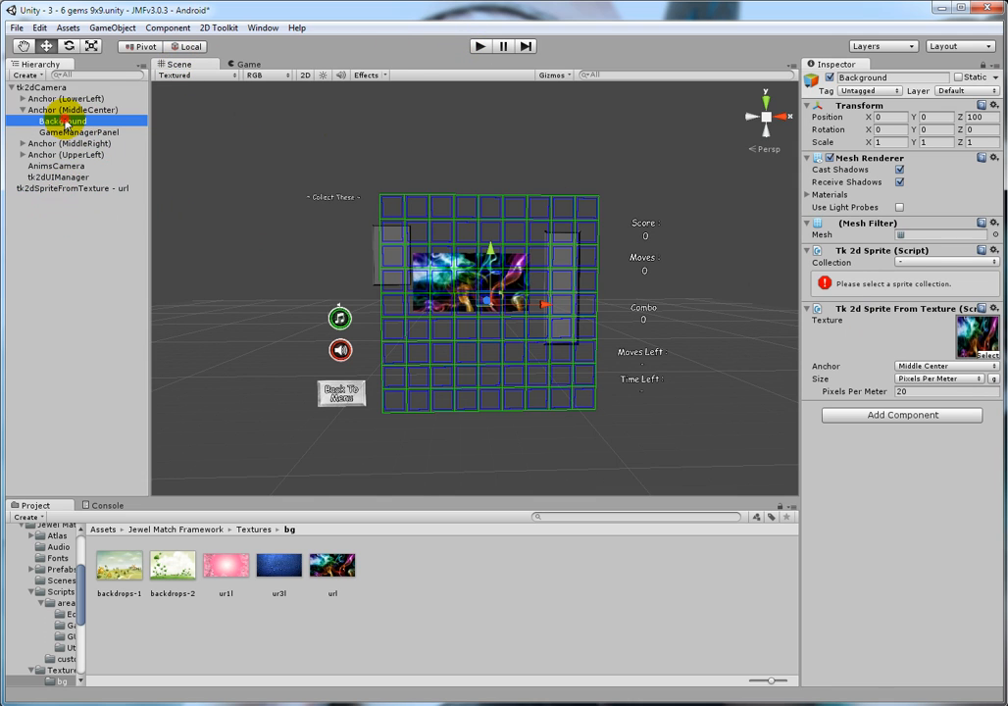
{"action": "left_click", "coordinate": [983, 65]}
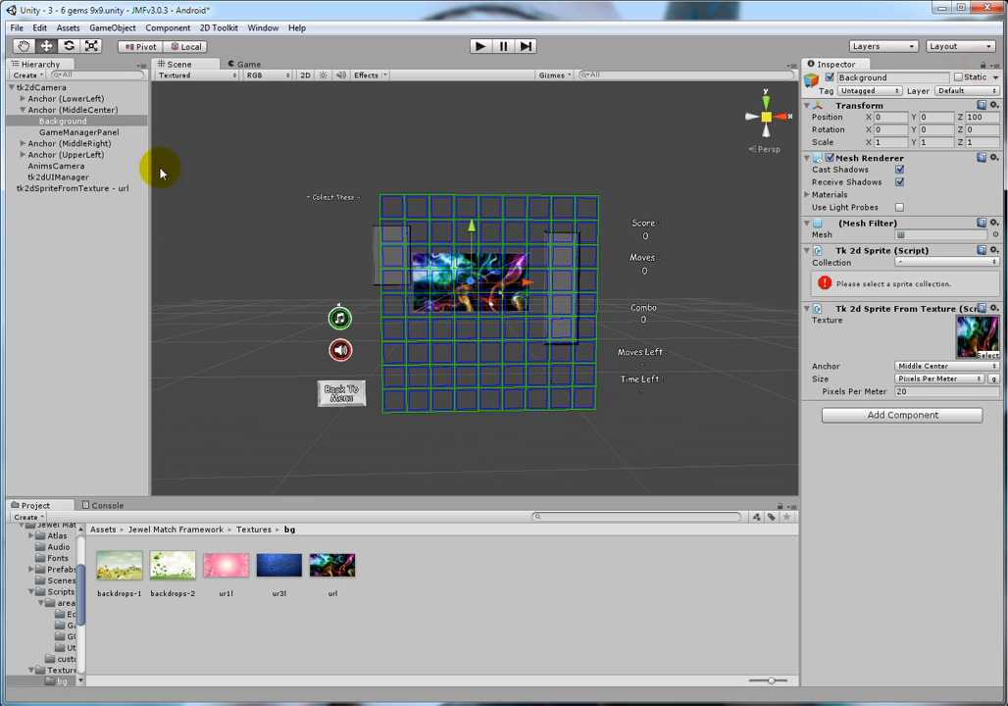
{"action": "left_click", "coordinate": [77, 132]}
{"action": "left_click", "coordinate": [64, 121]}
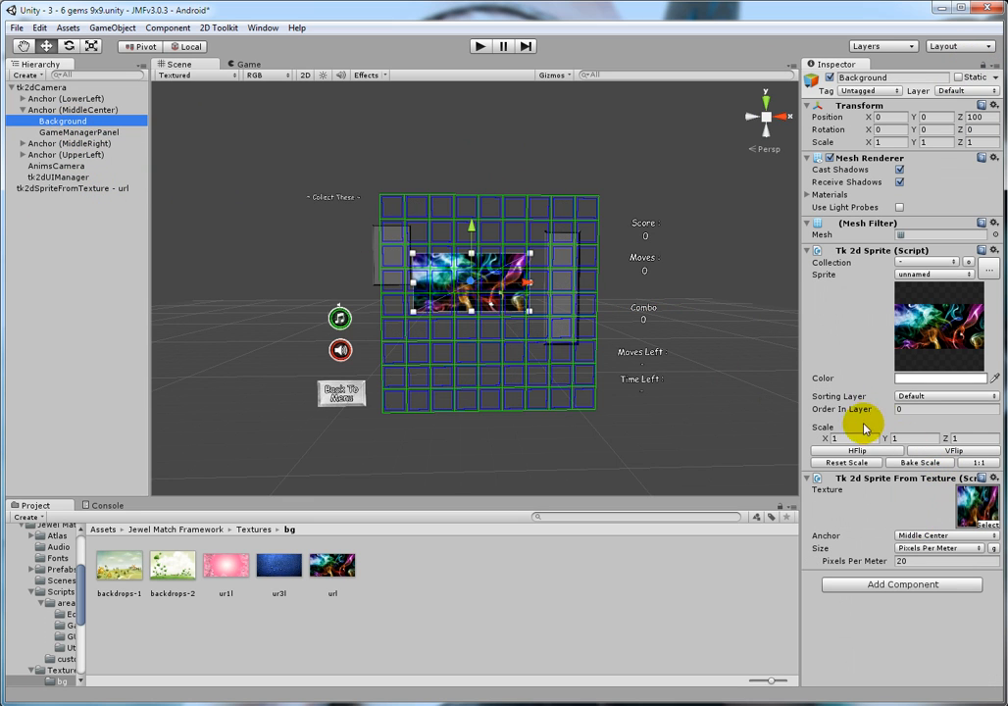
Step: Scale the Background sprite to X 1.31 and Y 1.74 to fill the game view, and play-test the scene
{"action": "left_click_drag", "start_coordinate": [825, 441], "coordinate": [933, 441]}
{"action": "left_click", "coordinate": [256, 62]}
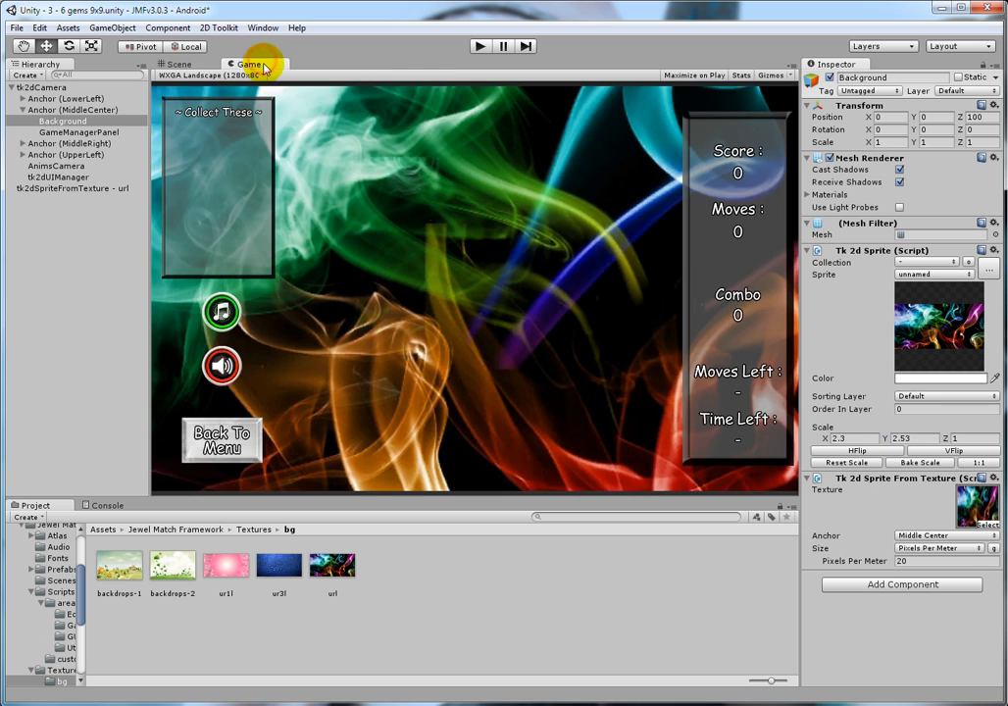
{"action": "left_click_drag", "start_coordinate": [885, 441], "coordinate": [815, 437]}
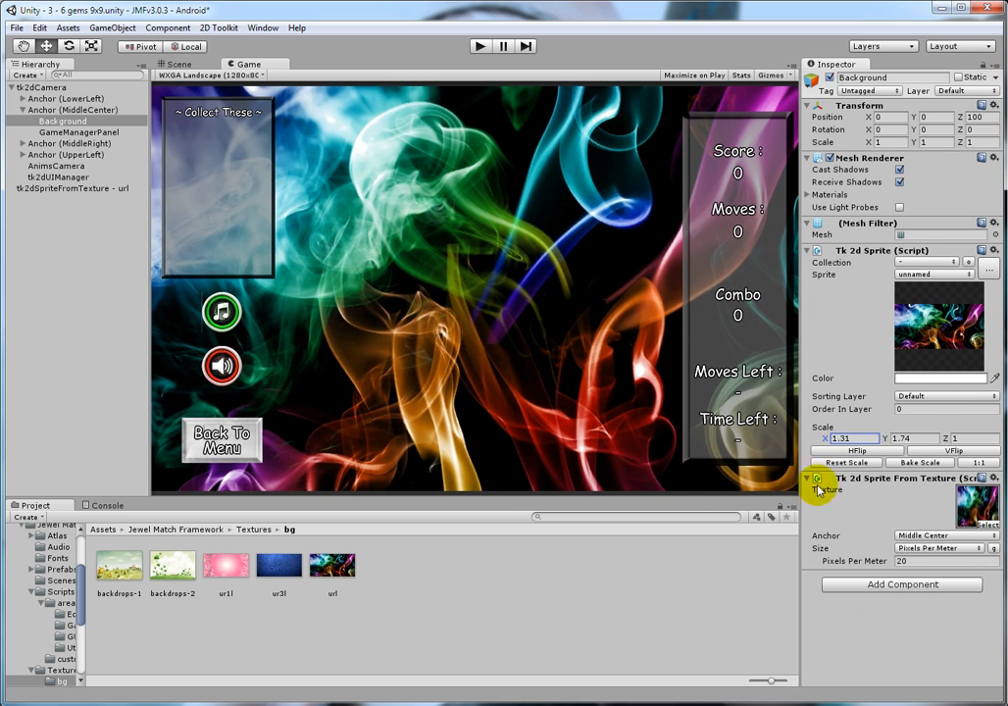
{"action": "left_click", "coordinate": [480, 46]}
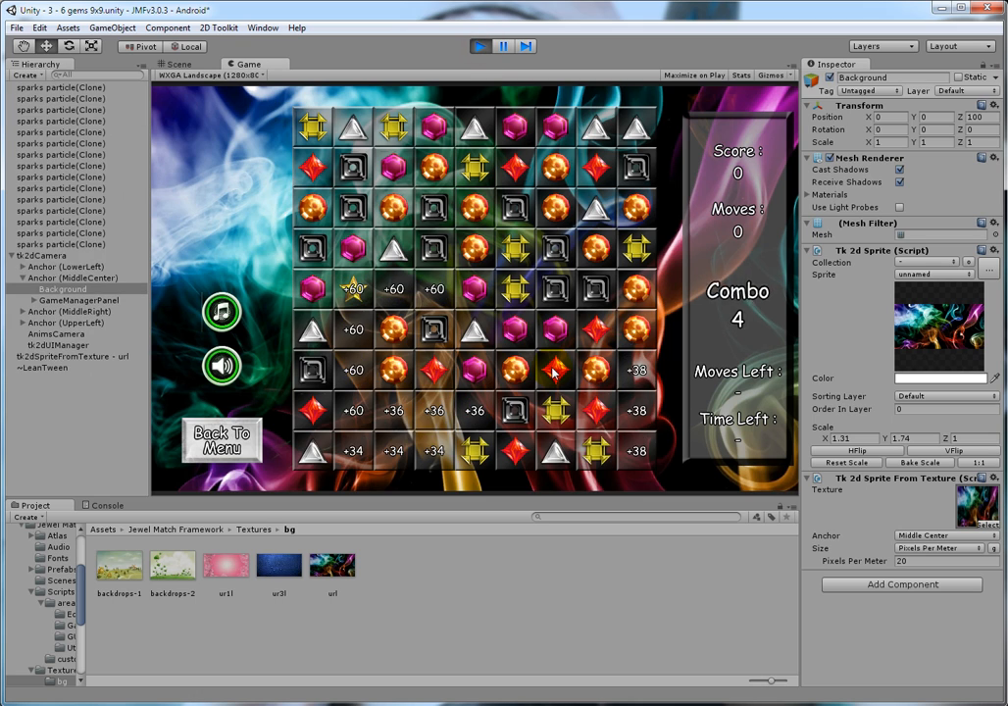
{"action": "left_click", "coordinate": [482, 47]}
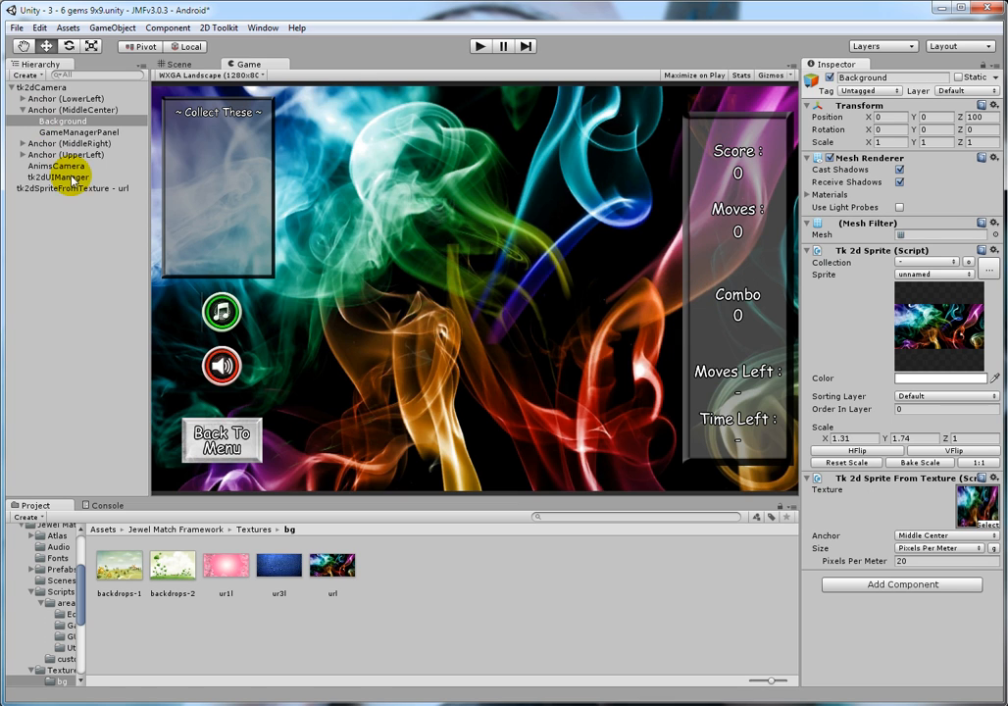
Step: Examine the properties of the tk2dSpriteFromTexture - url object and the GameManagerPanel
{"action": "left_click", "coordinate": [99, 261]}
{"action": "left_click", "coordinate": [75, 188]}
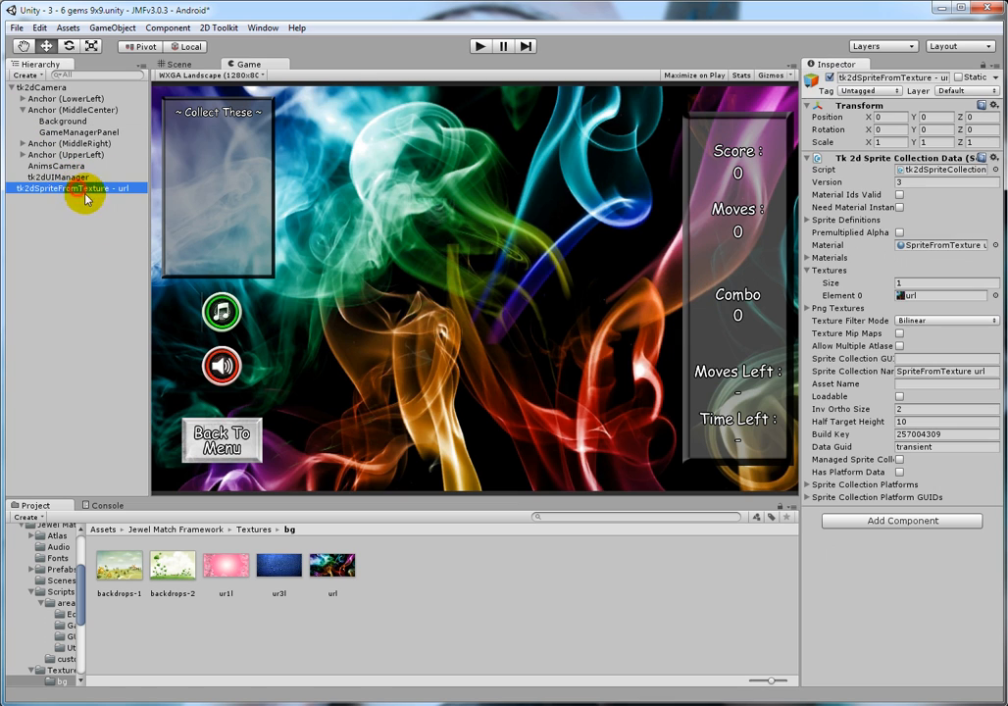
{"action": "left_click", "coordinate": [94, 132]}
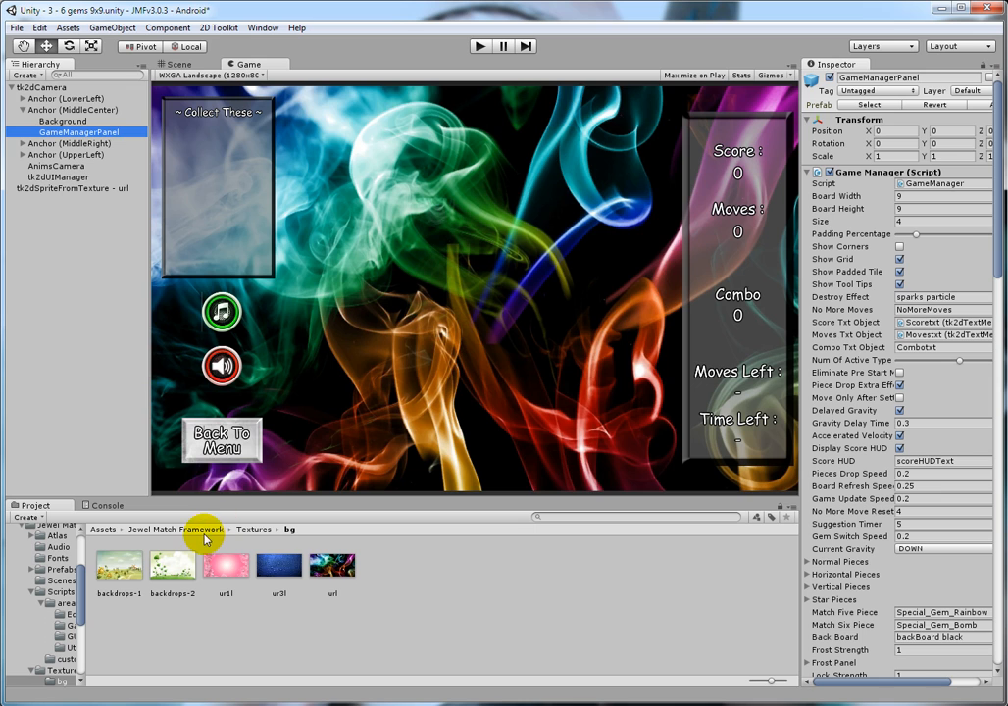
Step: Open the Resources sprite collection from the Jewel Match Framework Atlas folder in its editor
{"action": "left_click", "coordinate": [168, 530]}
{"action": "double_click", "coordinate": [171, 568]}
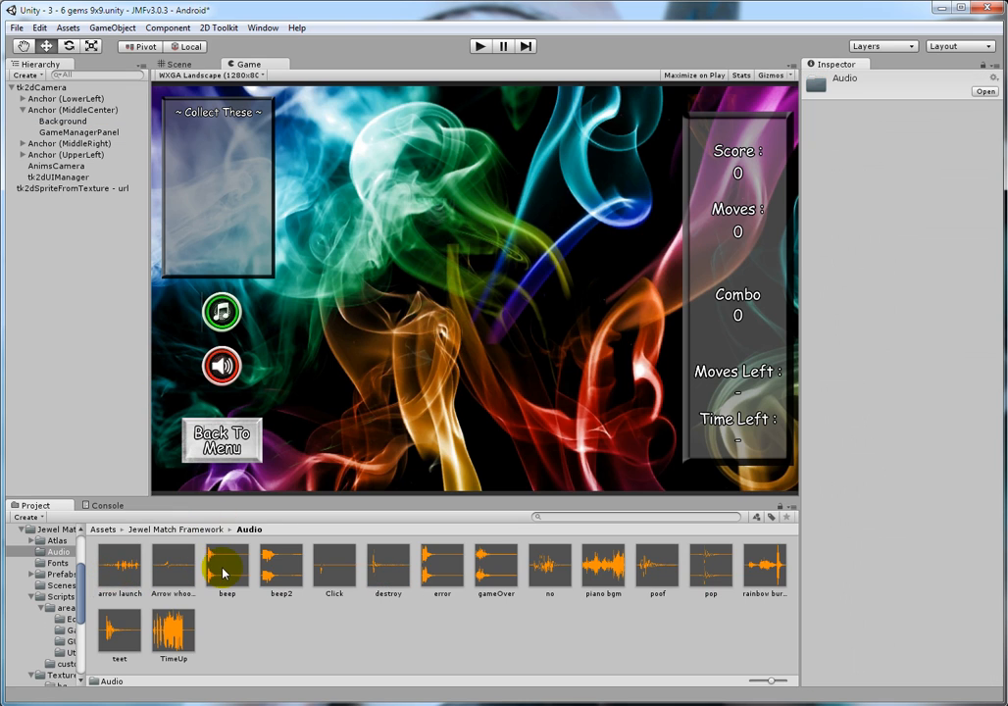
{"action": "left_click", "coordinate": [165, 530]}
{"action": "double_click", "coordinate": [119, 565]}
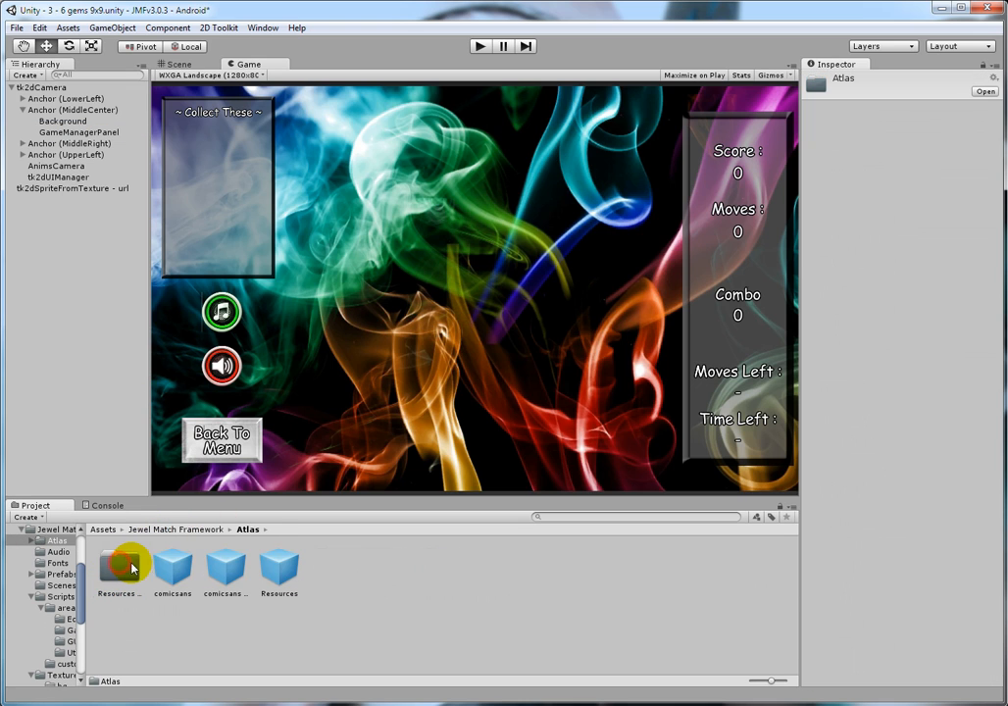
{"action": "left_click", "coordinate": [279, 566]}
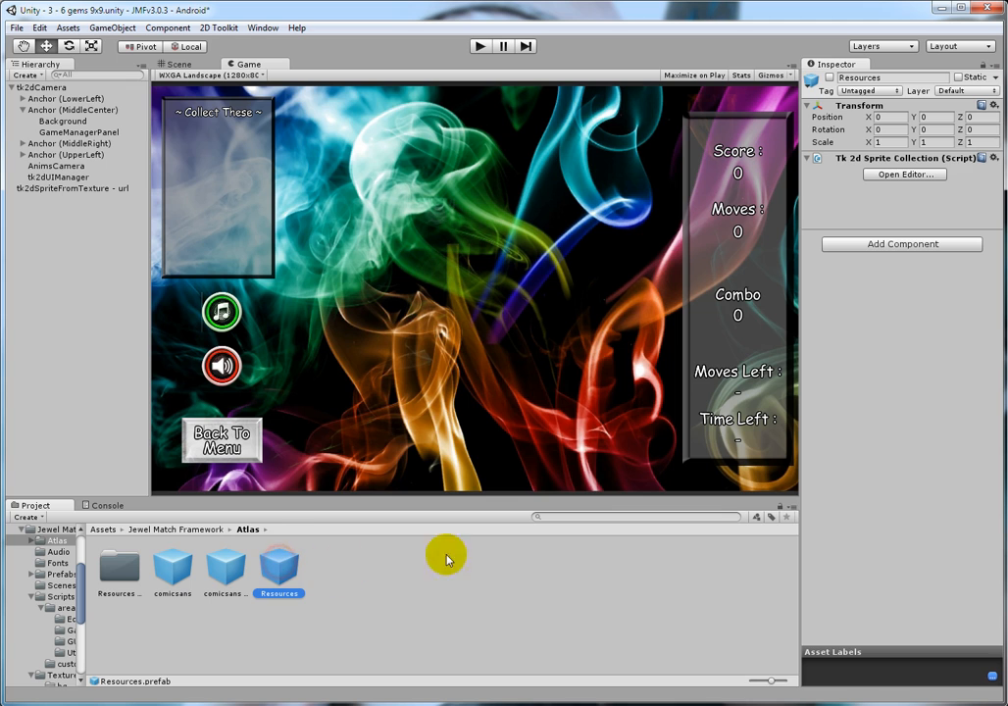
{"action": "left_click", "coordinate": [907, 175]}
Step: Examine the black, green and orange gem sprites in the Resources collection, and close the sprite collection editor
{"action": "left_click", "coordinate": [120, 264]}
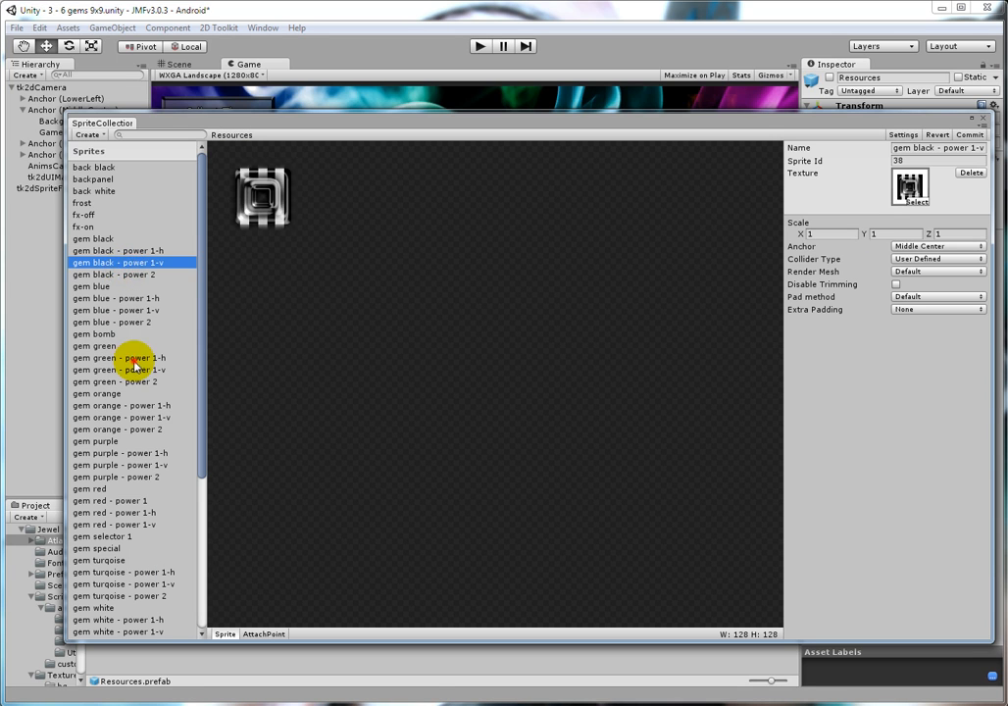
{"action": "left_click", "coordinate": [136, 358]}
{"action": "left_click", "coordinate": [125, 275]}
{"action": "left_click", "coordinate": [137, 347]}
{"action": "key", "text": "Down"}
{"action": "key", "text": "Down"}
{"action": "key", "text": "Down"}
{"action": "key", "text": "Down"}
{"action": "key", "text": "Down"}
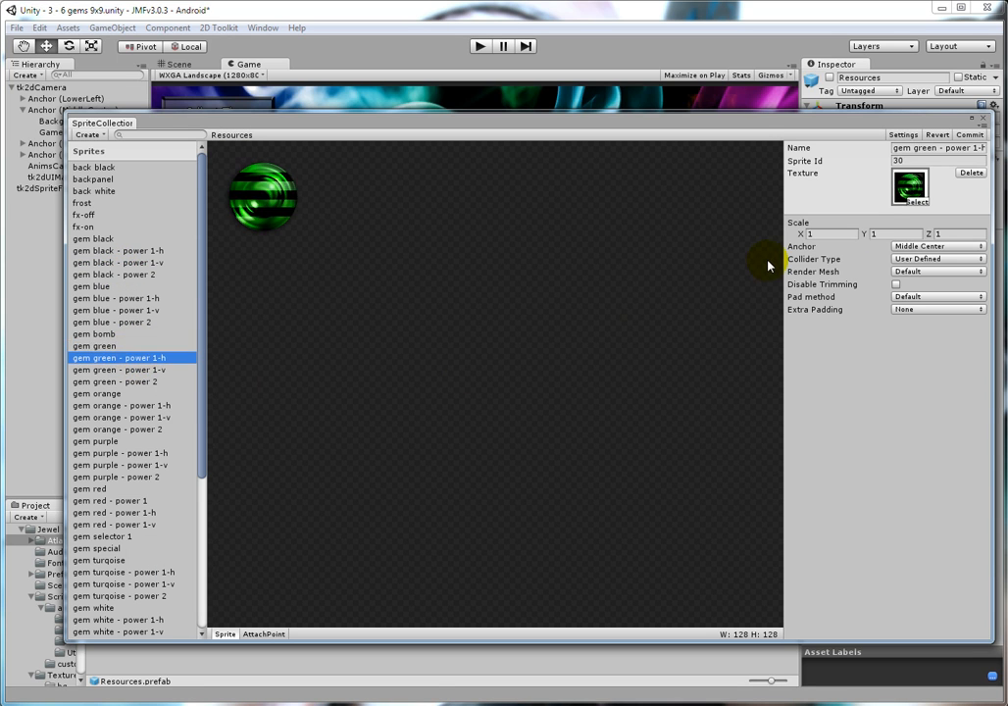
{"action": "left_click", "coordinate": [983, 117]}
{"action": "left_click", "coordinate": [118, 285]}
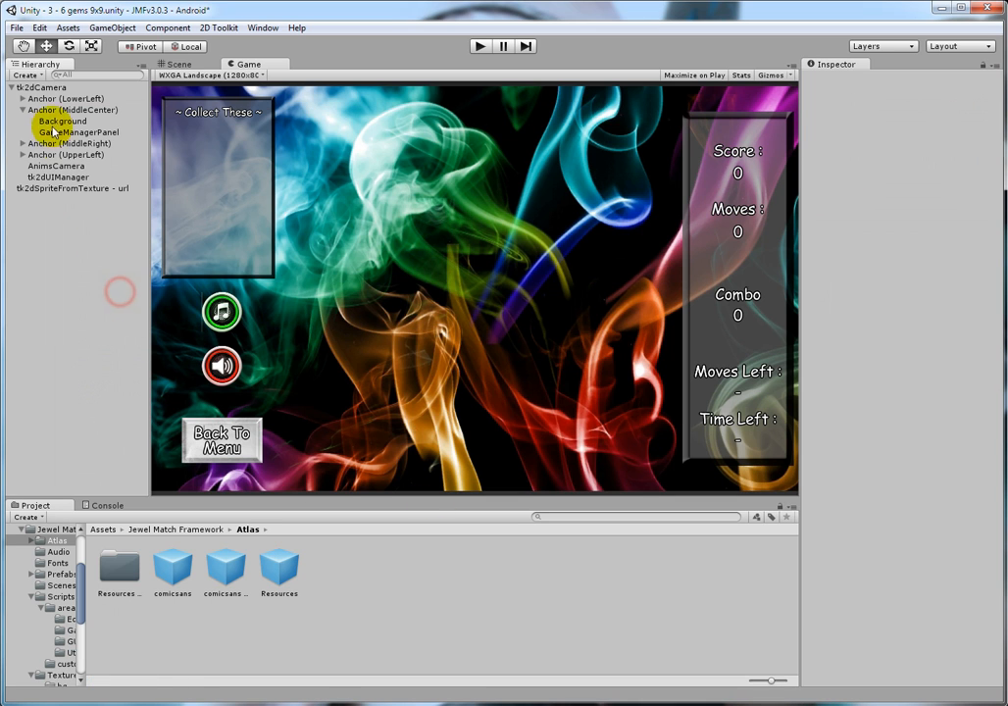
Step: Switch the Game view's resolution to WXGA Portrait (800x1280)
{"action": "left_click", "coordinate": [39, 87]}
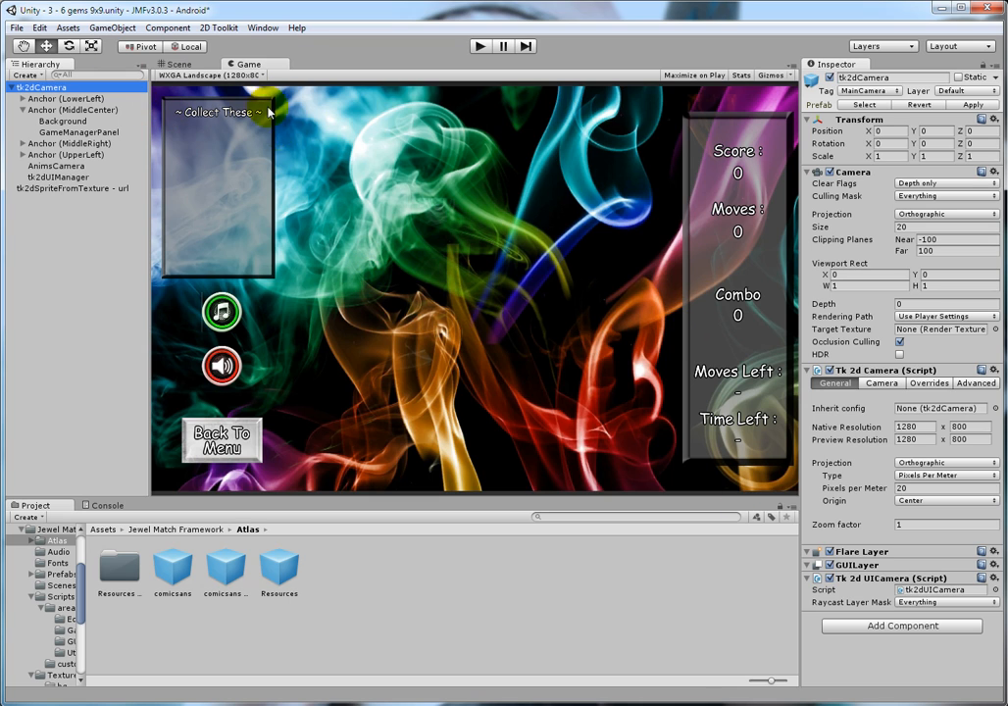
{"action": "left_click", "coordinate": [257, 77]}
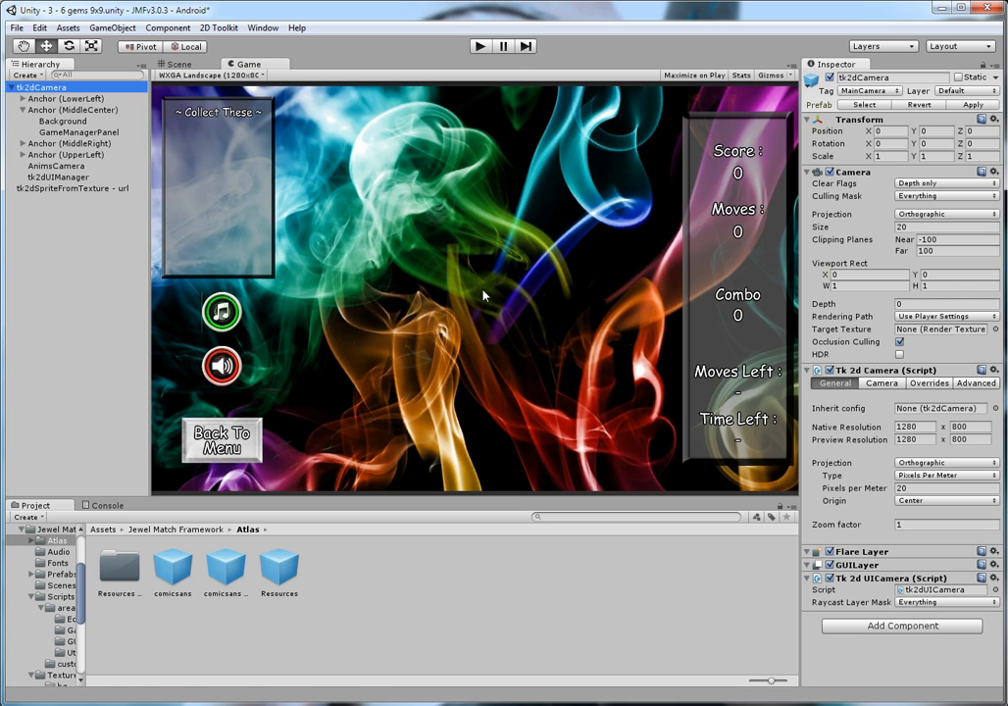
{"action": "left_click", "coordinate": [228, 76]}
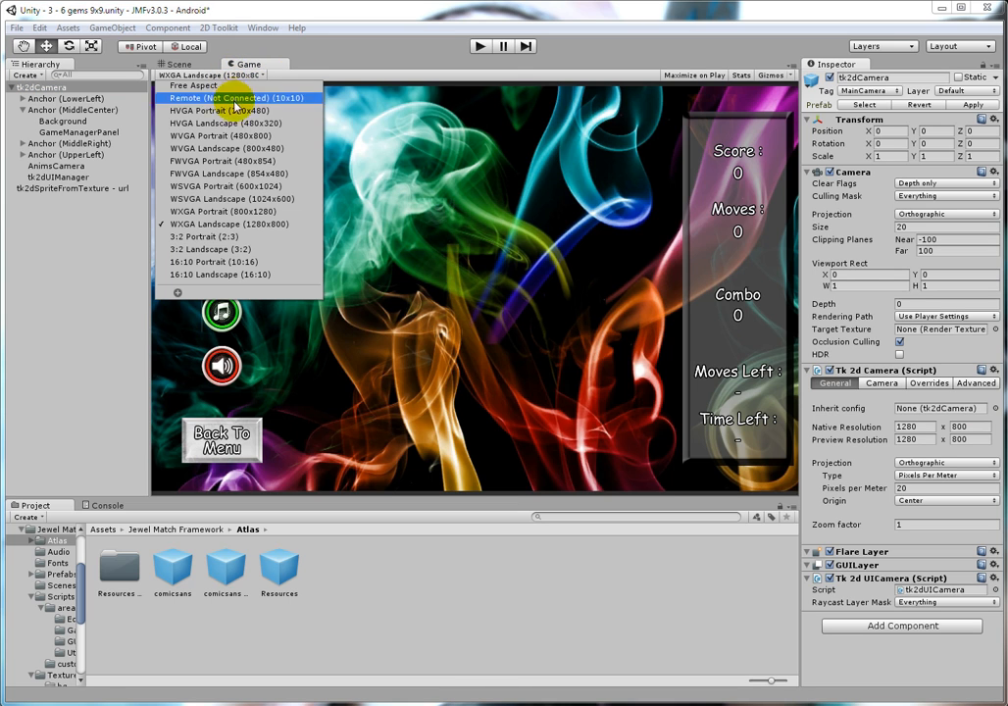
{"action": "left_click", "coordinate": [271, 212]}
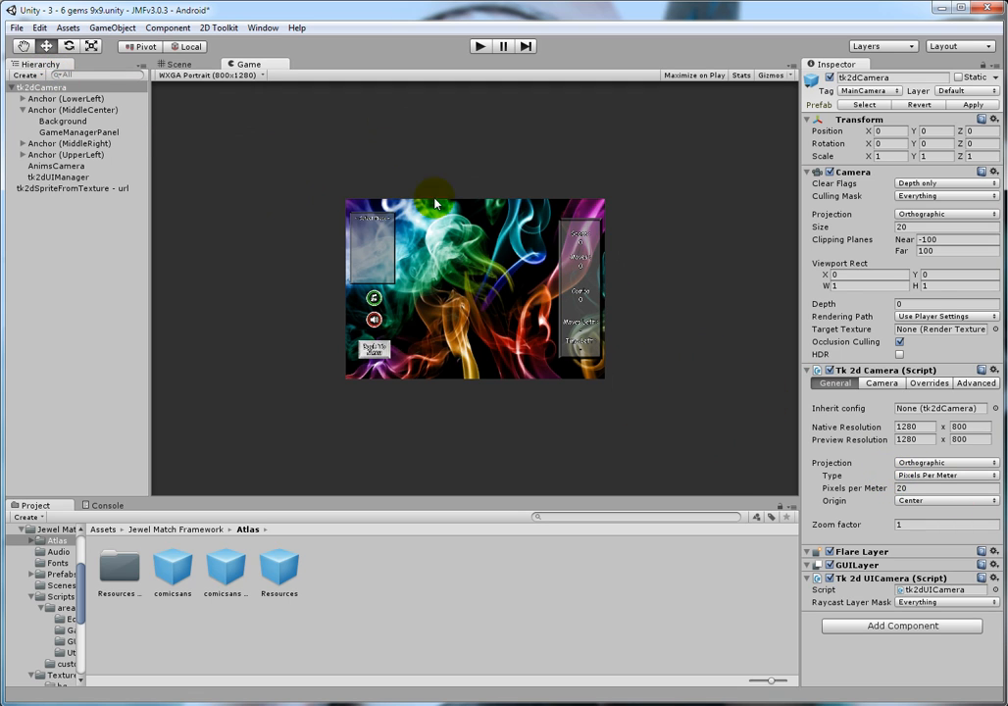
Step: Set the tk2dCamera's native resolution to 800 x 1280
{"action": "left_click", "coordinate": [28, 88]}
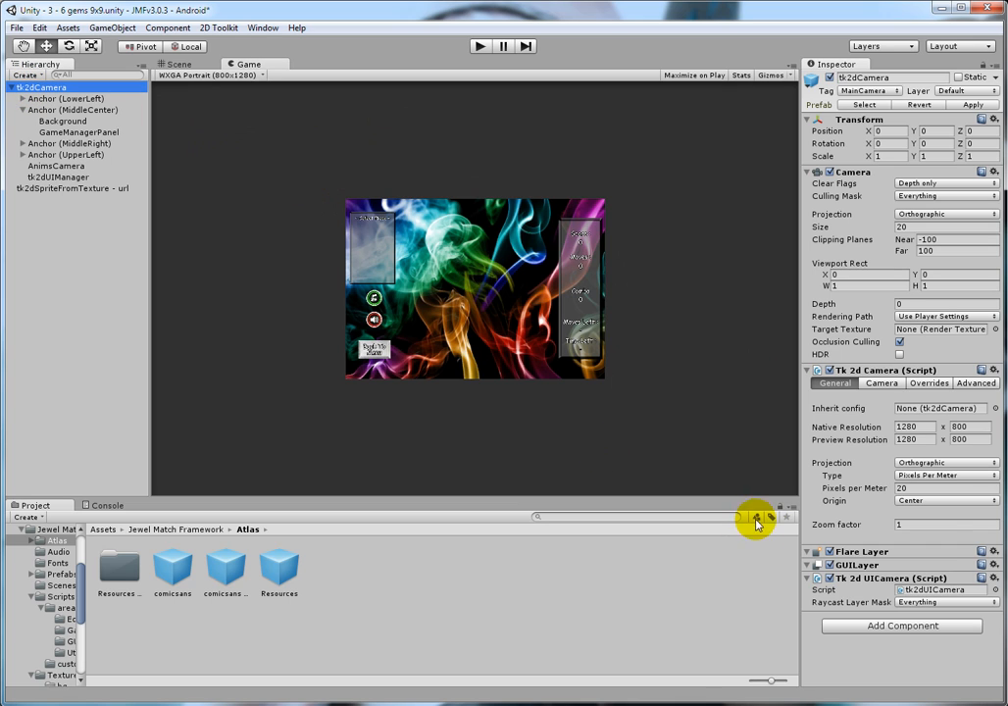
{"action": "left_click", "coordinate": [907, 438]}
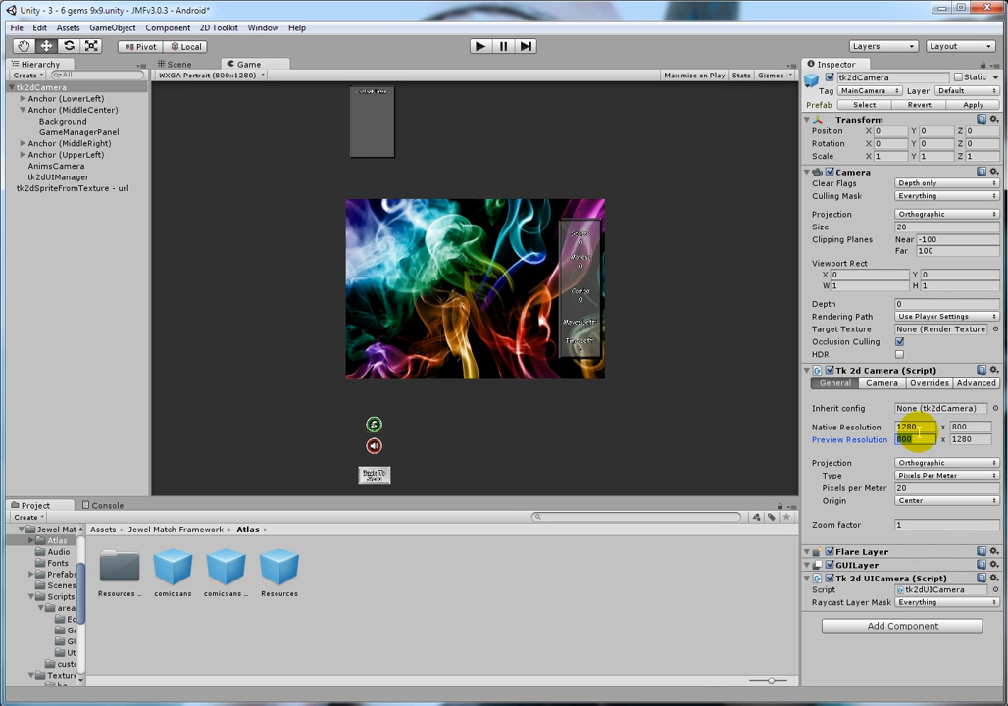
{"action": "left_click", "coordinate": [909, 427]}
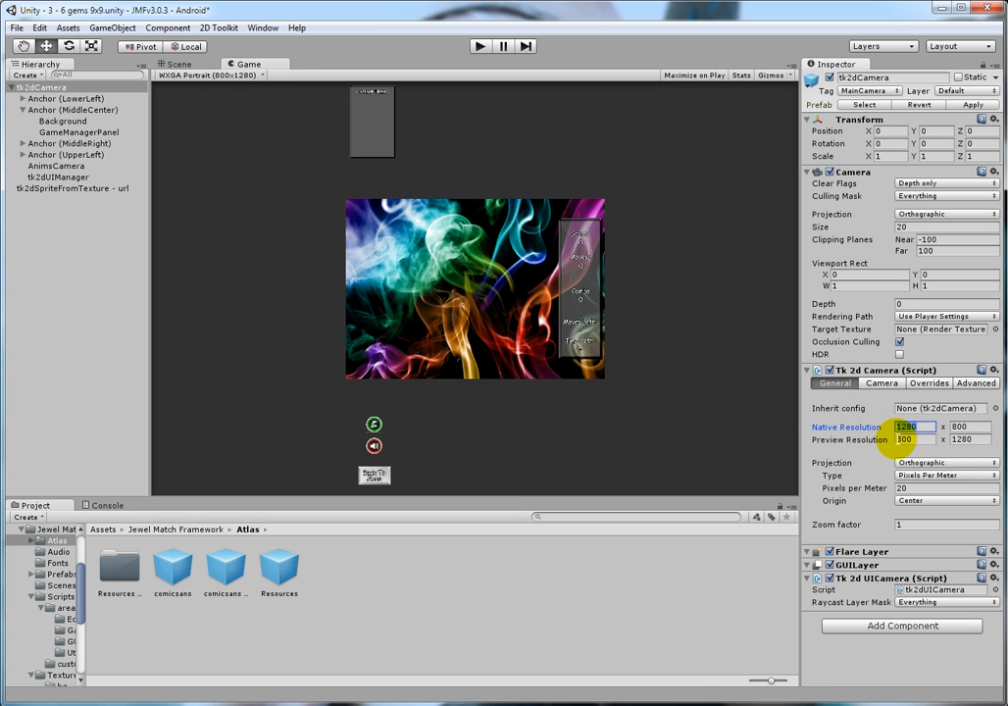
{"action": "type", "text": "800"}
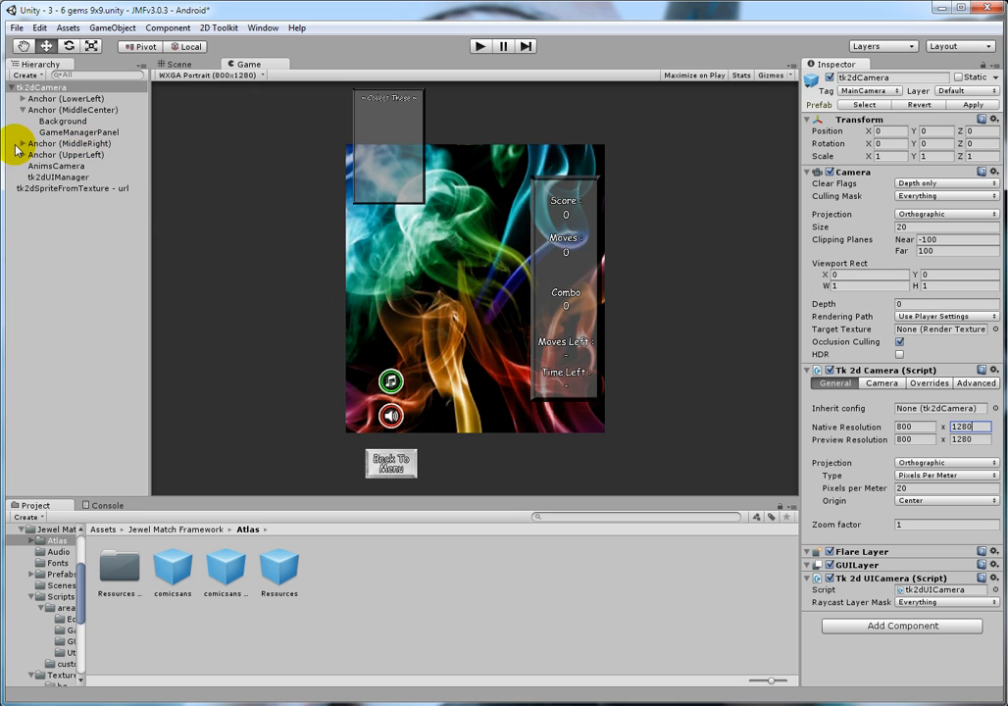
Step: Change the anchor point of the Anchor (MiddleRight) object to Upper Center
{"action": "left_click", "coordinate": [69, 143]}
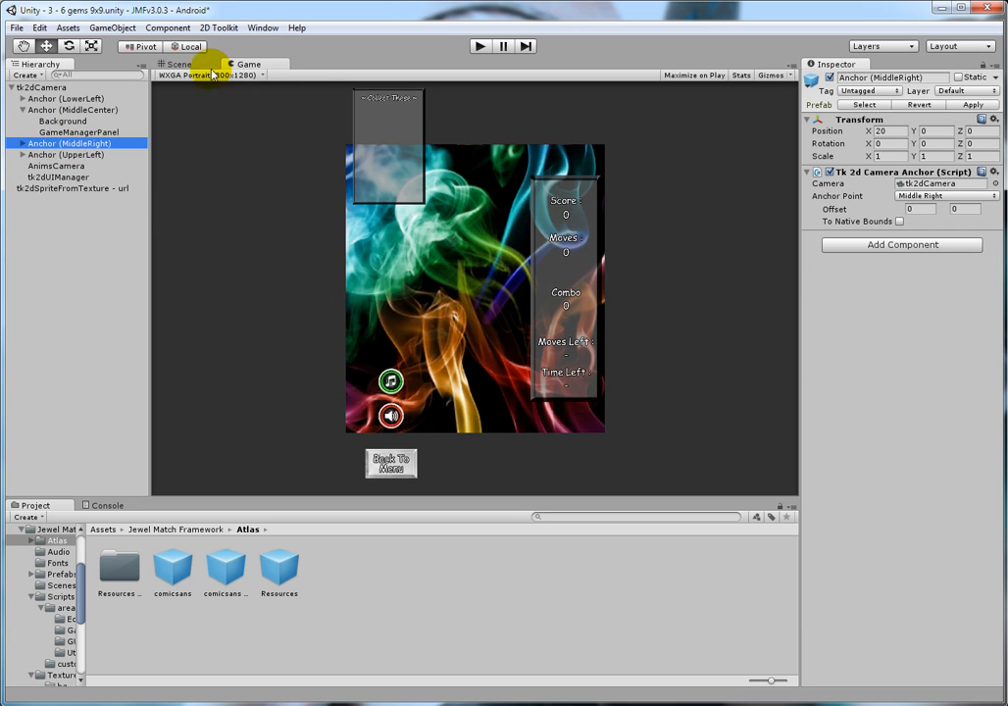
{"action": "left_click", "coordinate": [174, 63]}
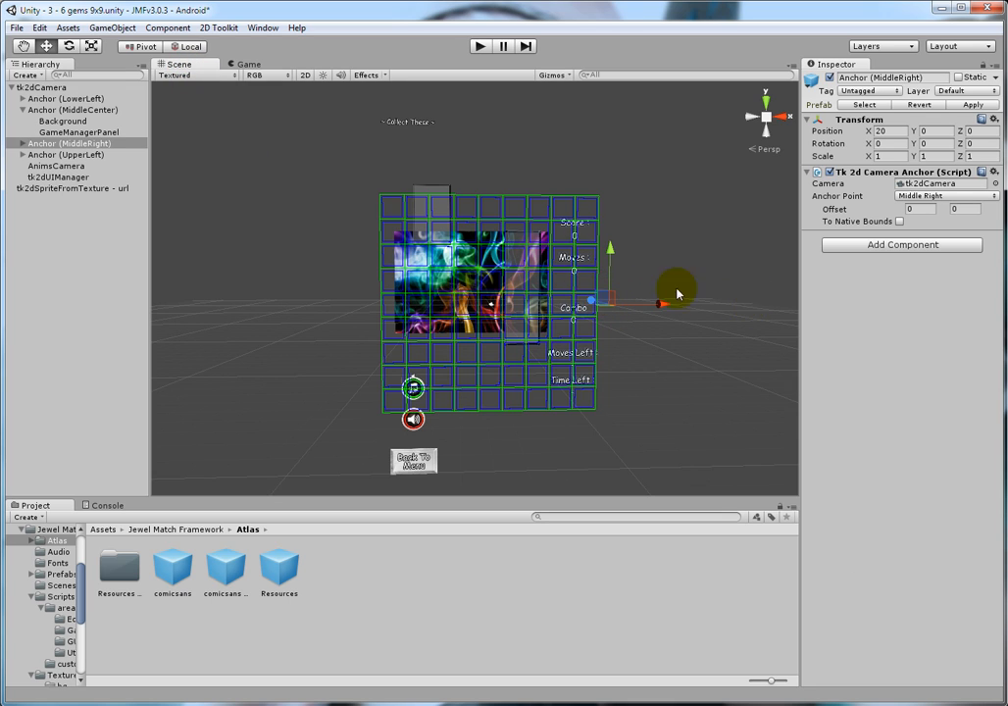
{"action": "left_click", "coordinate": [939, 197]}
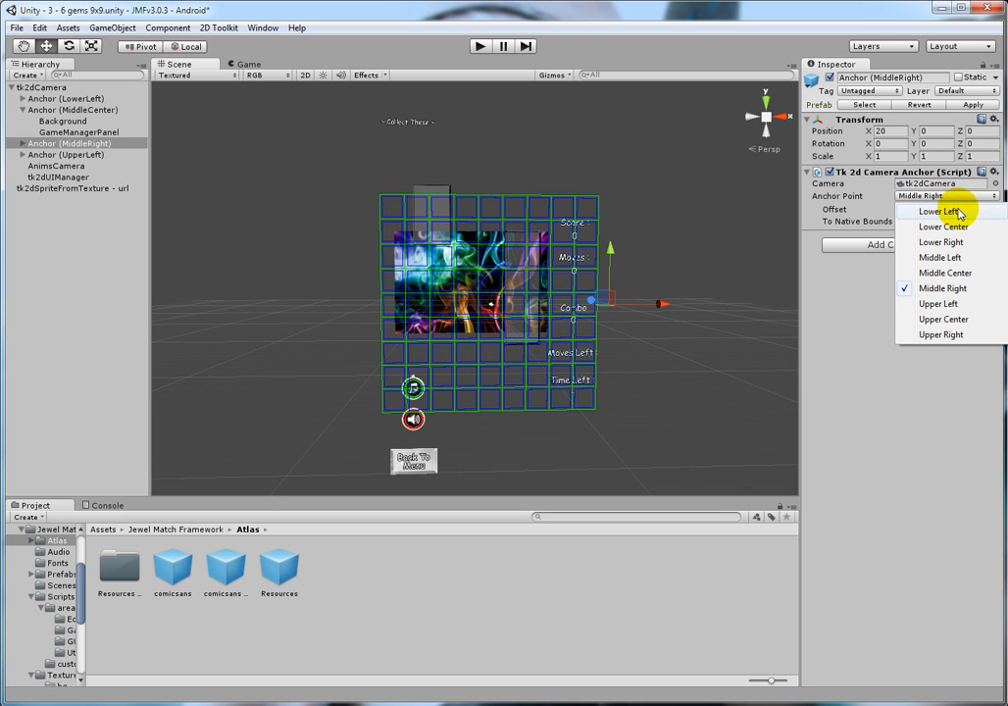
{"action": "left_click", "coordinate": [963, 319]}
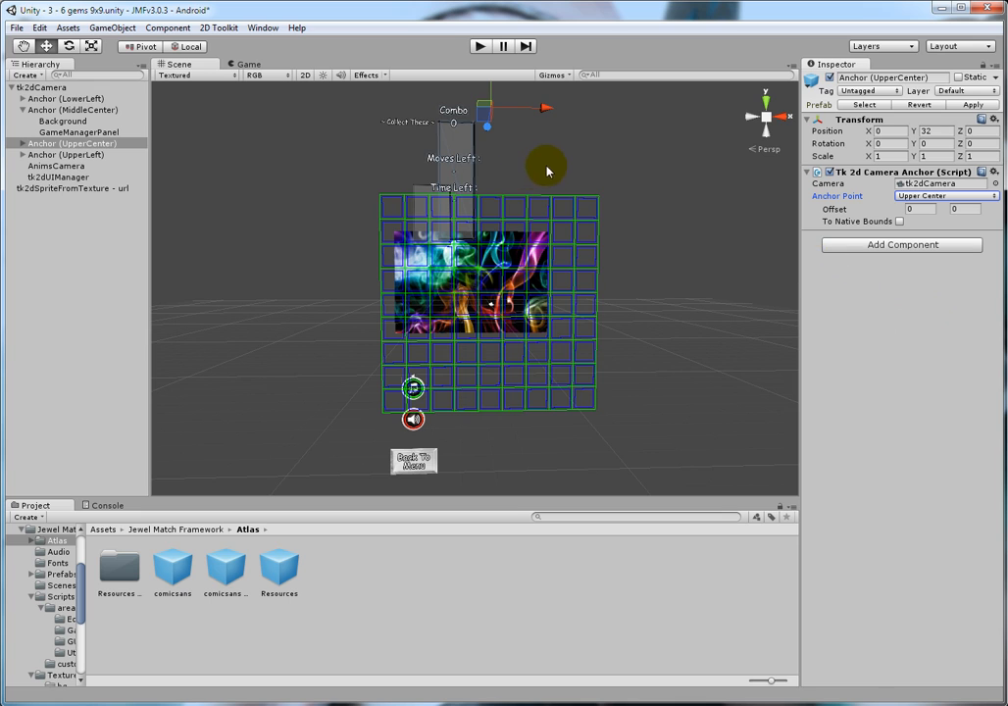
Step: Rotate the SidePanel under the upper-centre anchor about 89.3 degrees around Z so it lies horizontally
{"action": "left_click", "coordinate": [22, 143]}
{"action": "left_click", "coordinate": [72, 155]}
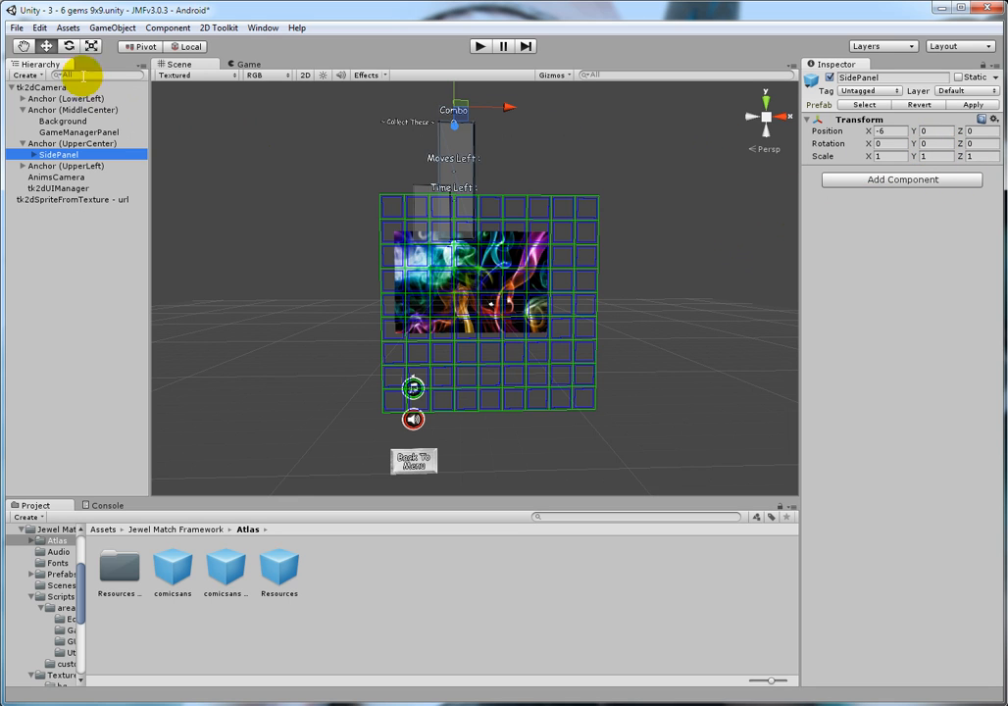
{"action": "left_click", "coordinate": [70, 47]}
{"action": "scroll", "coordinate": [429, 161], "scroll_direction": "down", "scroll_amount": 3}
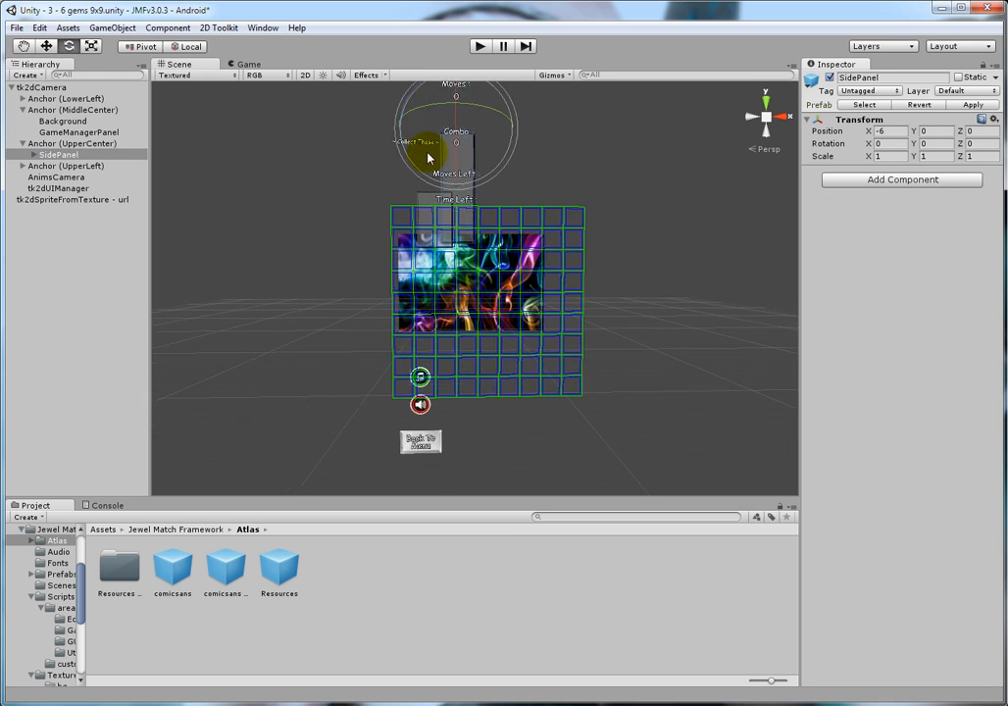
{"action": "left_click_drag", "start_coordinate": [429, 157], "coordinate": [416, 317]}
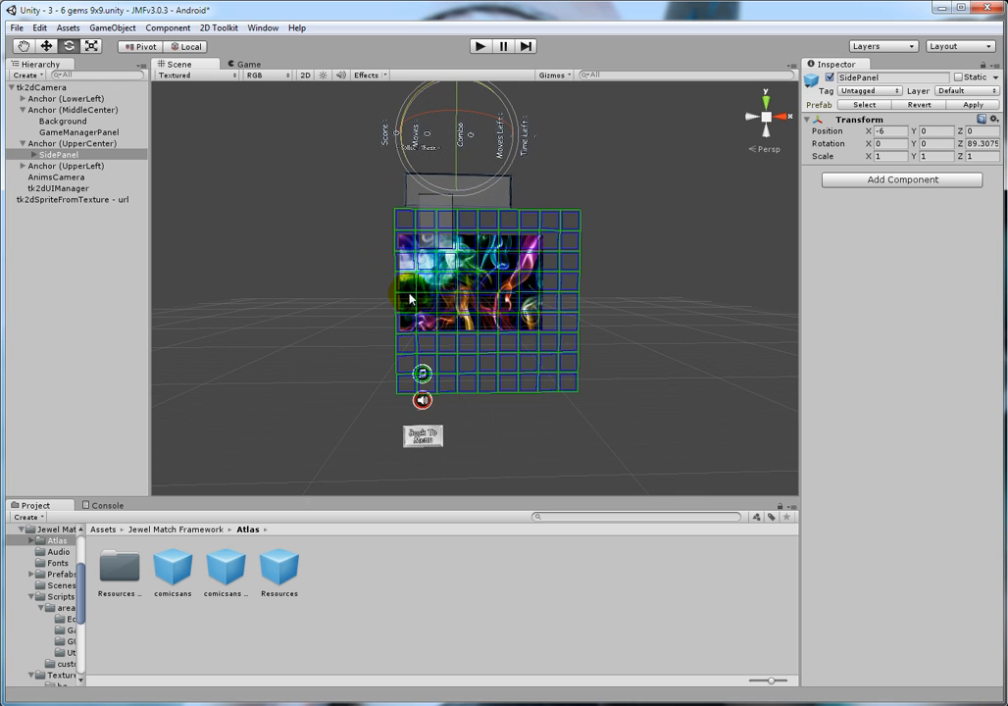
Step: Position the SidePanel at X 0 and about Y -6.84, checking its placement in the Game view
{"action": "left_click", "coordinate": [46, 46]}
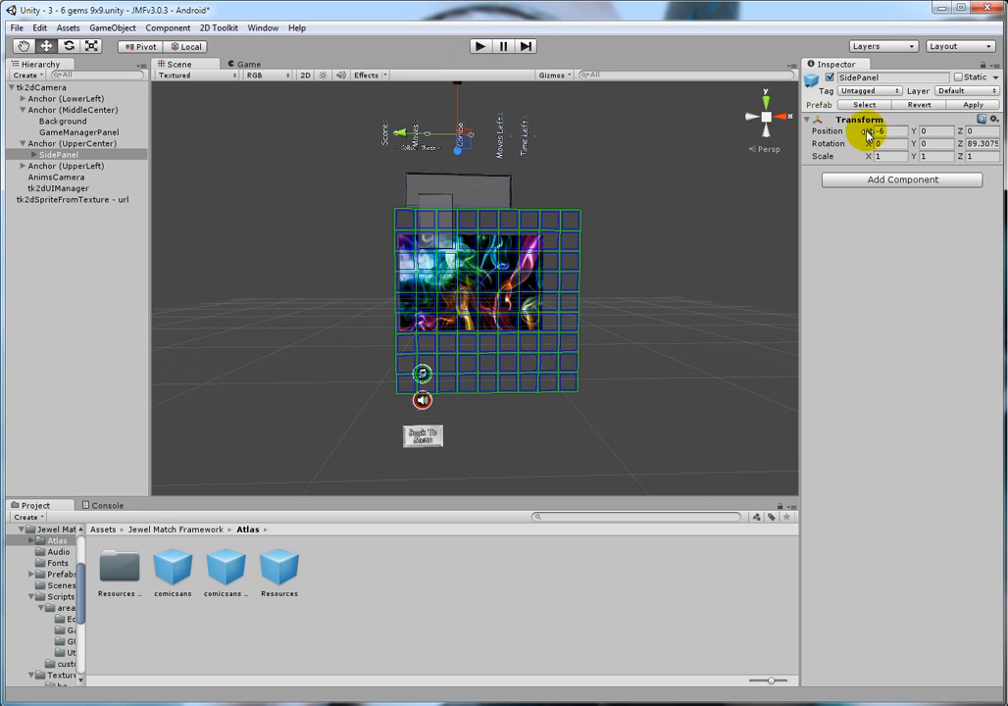
{"action": "left_click_drag", "start_coordinate": [895, 133], "coordinate": [867, 136]}
{"action": "type", "text": "0"}
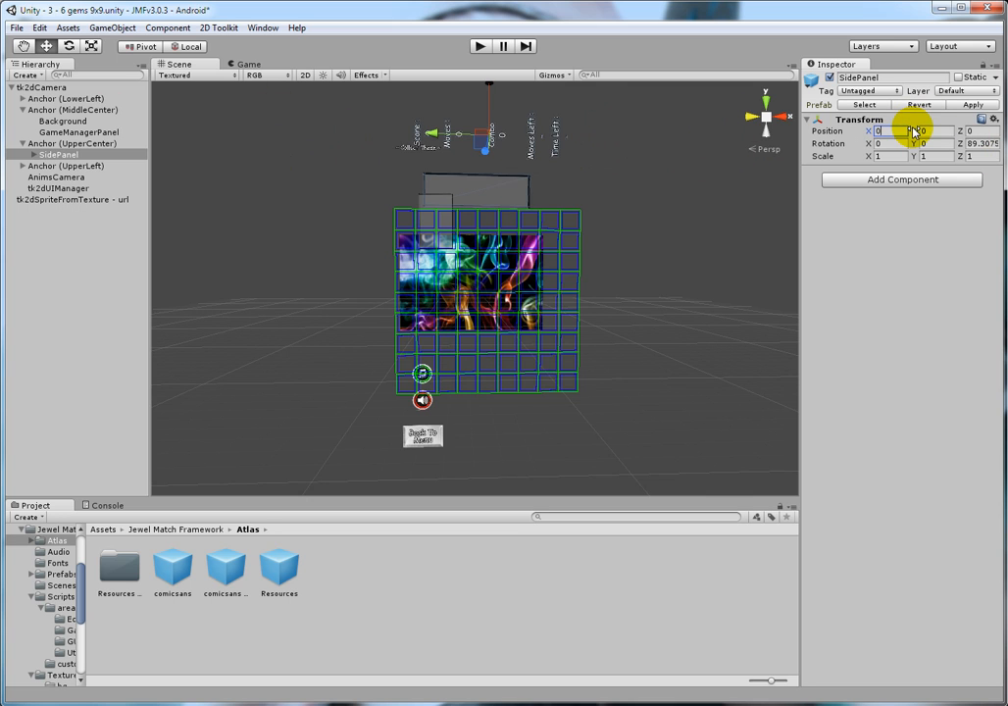
{"action": "left_click_drag", "start_coordinate": [913, 133], "coordinate": [838, 113]}
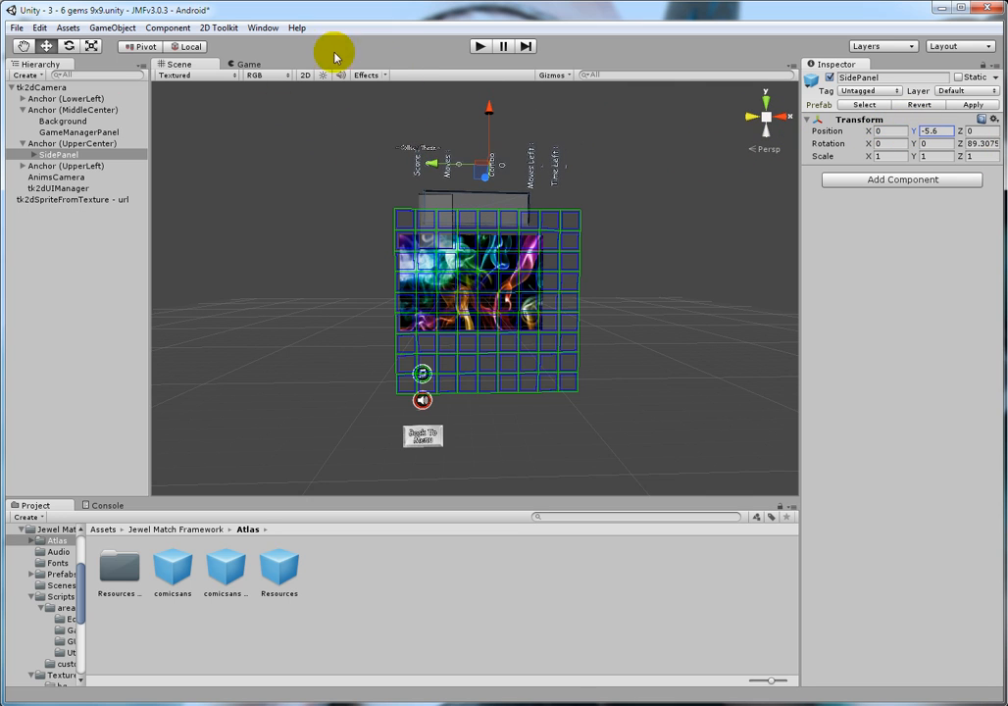
{"action": "left_click", "coordinate": [247, 63]}
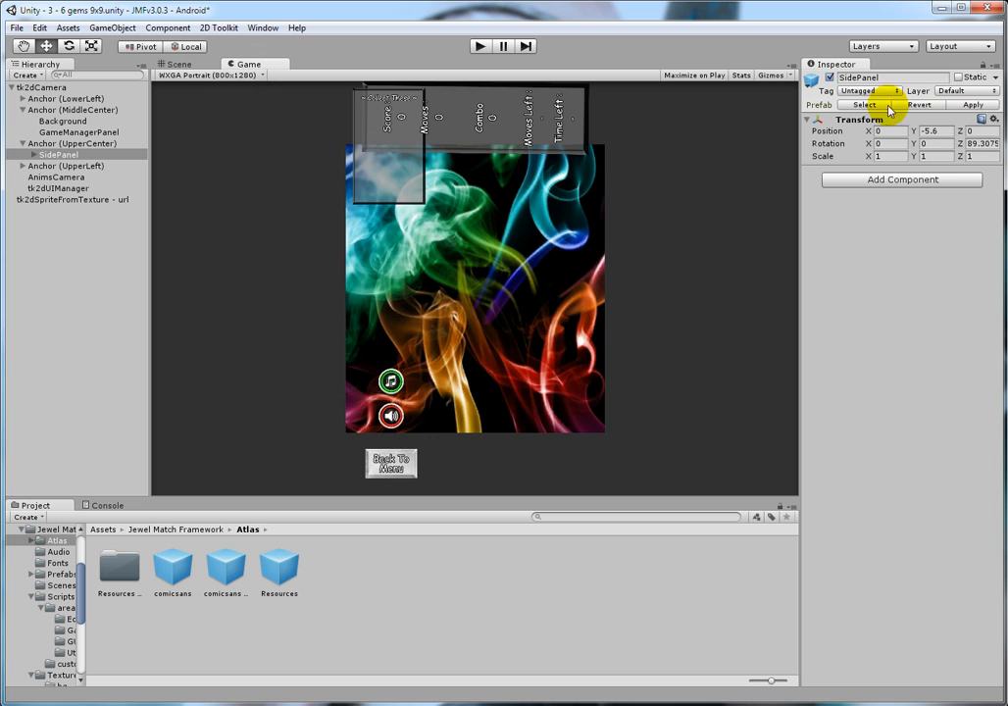
{"action": "left_click_drag", "start_coordinate": [911, 129], "coordinate": [875, 131]}
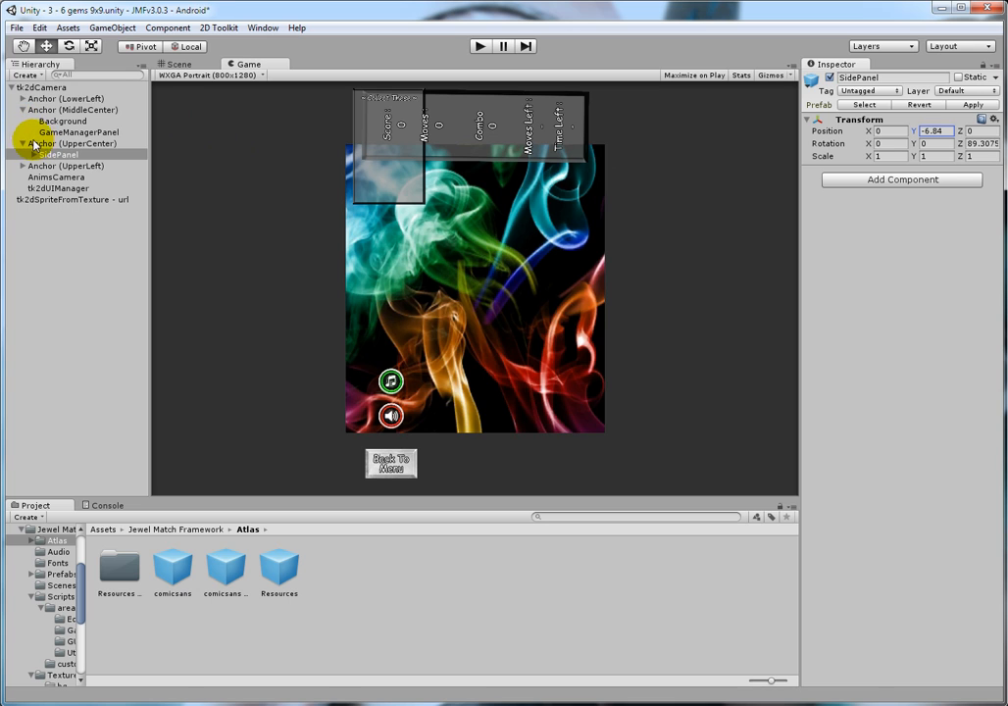
Step: Move the AudioSource under the lower-left anchor to about X 16.82, Y 11.66, and play-test the portrait layout
{"action": "left_click", "coordinate": [23, 98]}
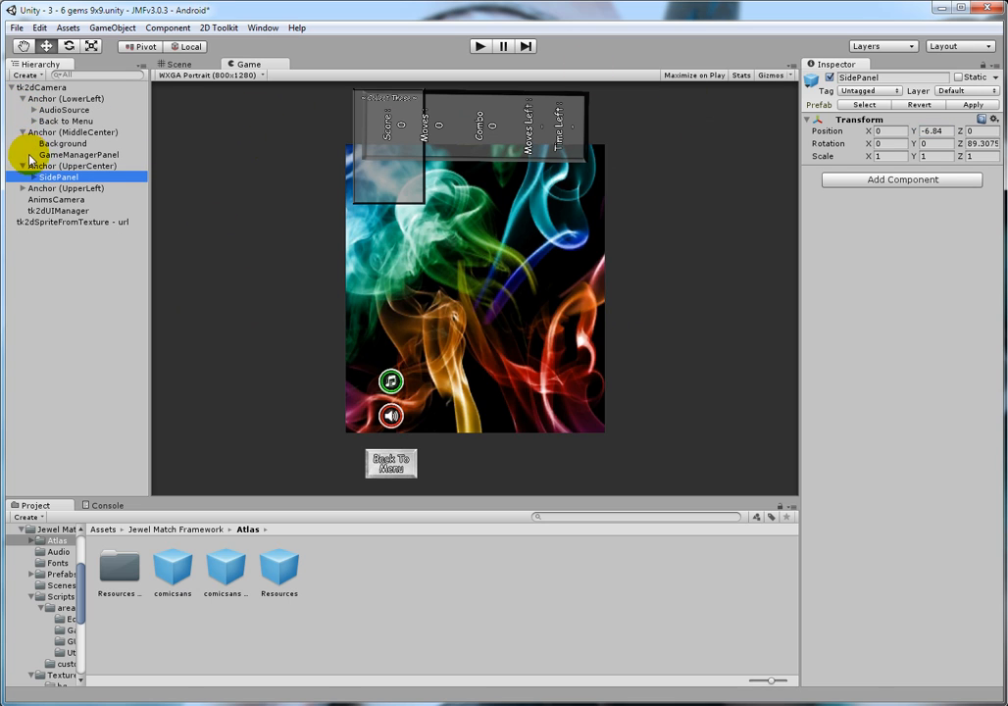
{"action": "left_click", "coordinate": [95, 99]}
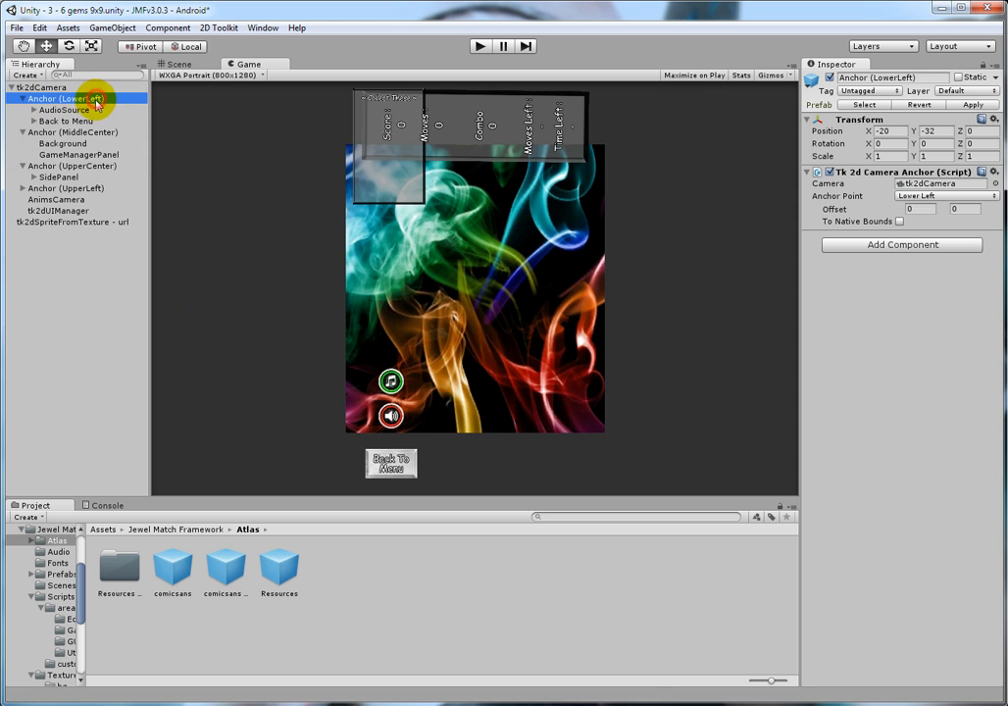
{"action": "left_click", "coordinate": [63, 110]}
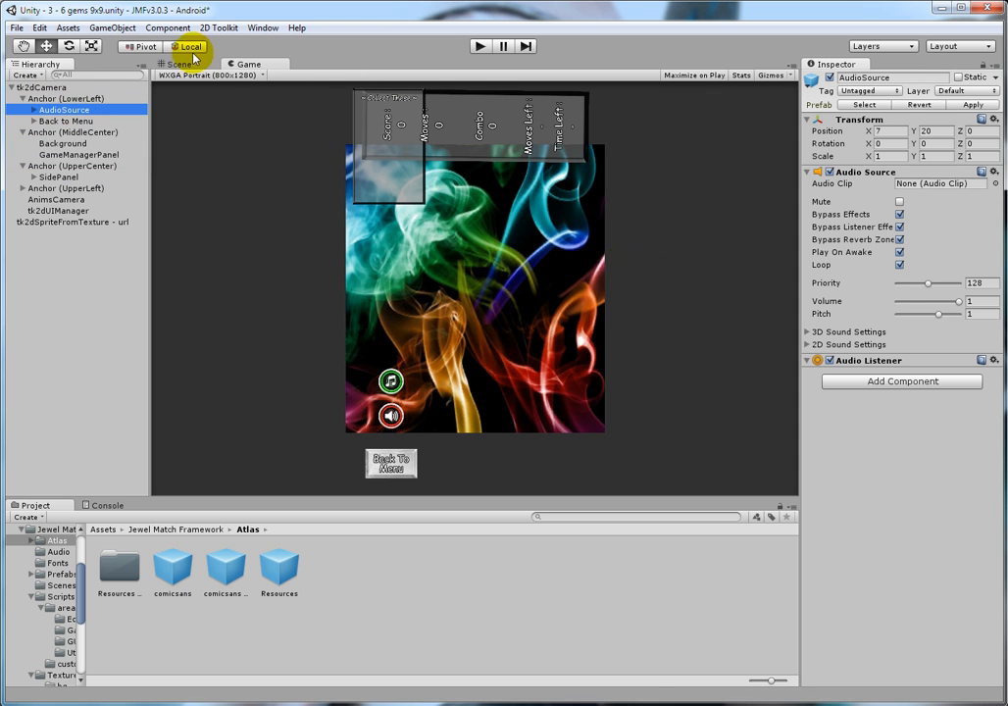
{"action": "mouse_move", "coordinate": [859, 134]}
{"action": "left_mouse_down"}
{"action": "mouse_move", "coordinate": [985, 132]}
{"action": "mouse_move", "coordinate": [849, 147]}
{"action": "left_mouse_up"}
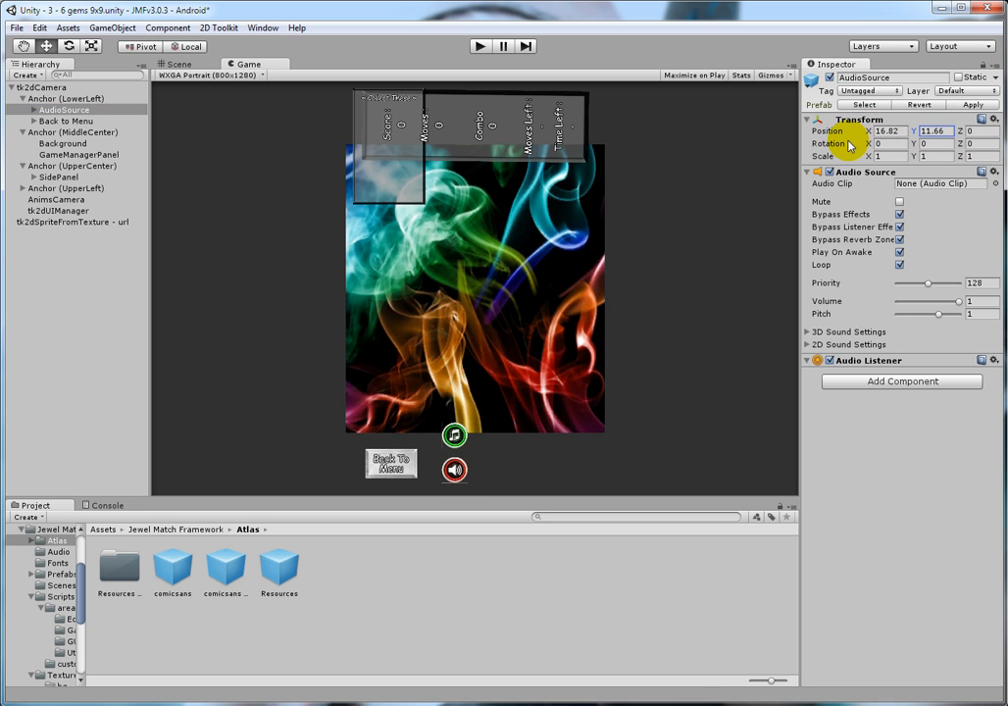
{"action": "left_click", "coordinate": [476, 46]}
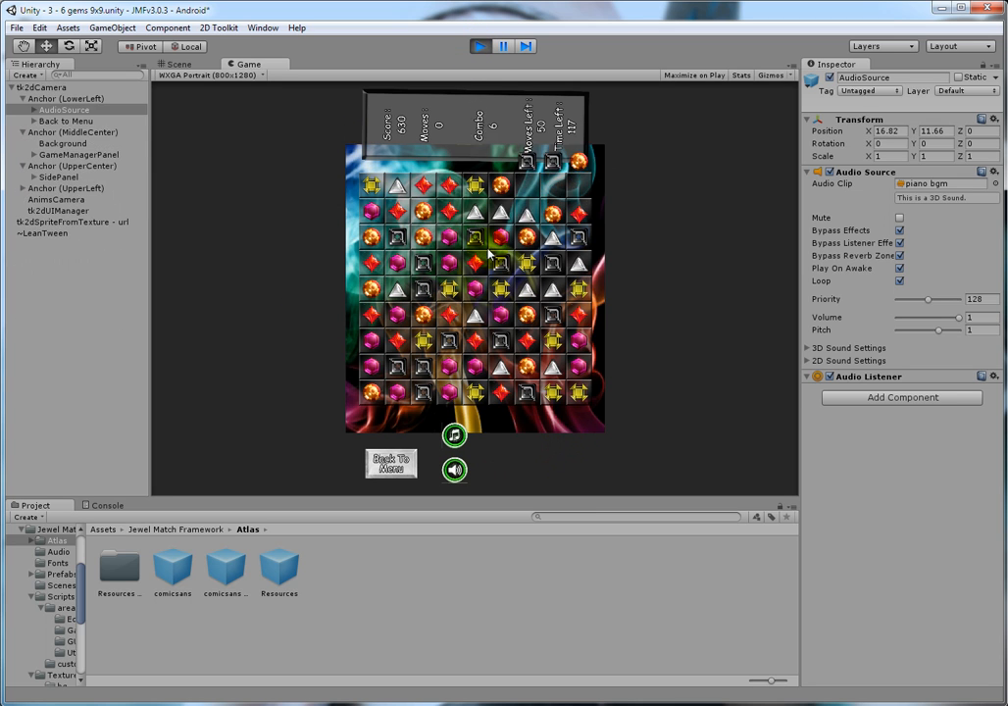
{"action": "left_click", "coordinate": [477, 46]}
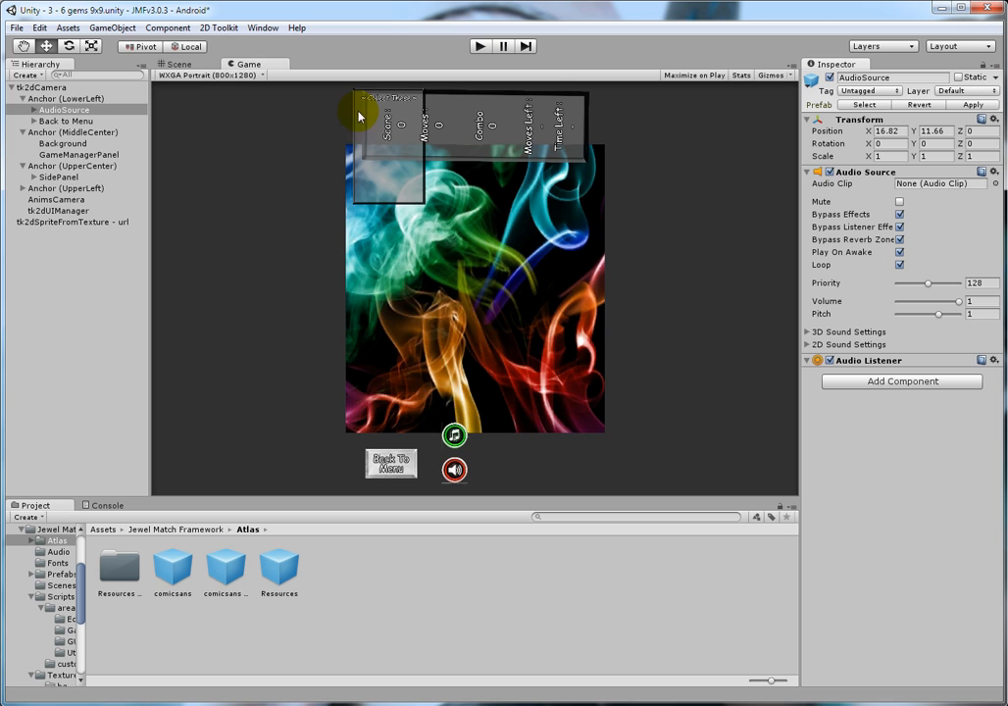
Step: Shrink the GameManagerPanel's board grid to a size of about 2.84 in the Scene view, and play-test the scene
{"action": "left_click", "coordinate": [112, 154]}
{"action": "left_click", "coordinate": [183, 62]}
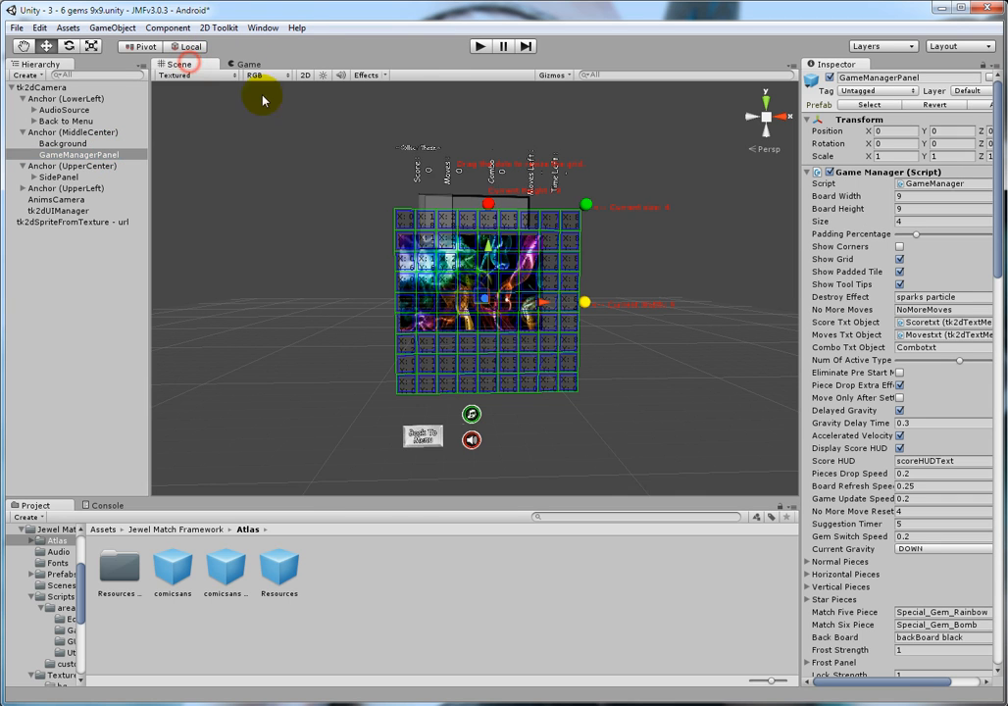
{"action": "left_click_drag", "start_coordinate": [588, 208], "coordinate": [563, 227]}
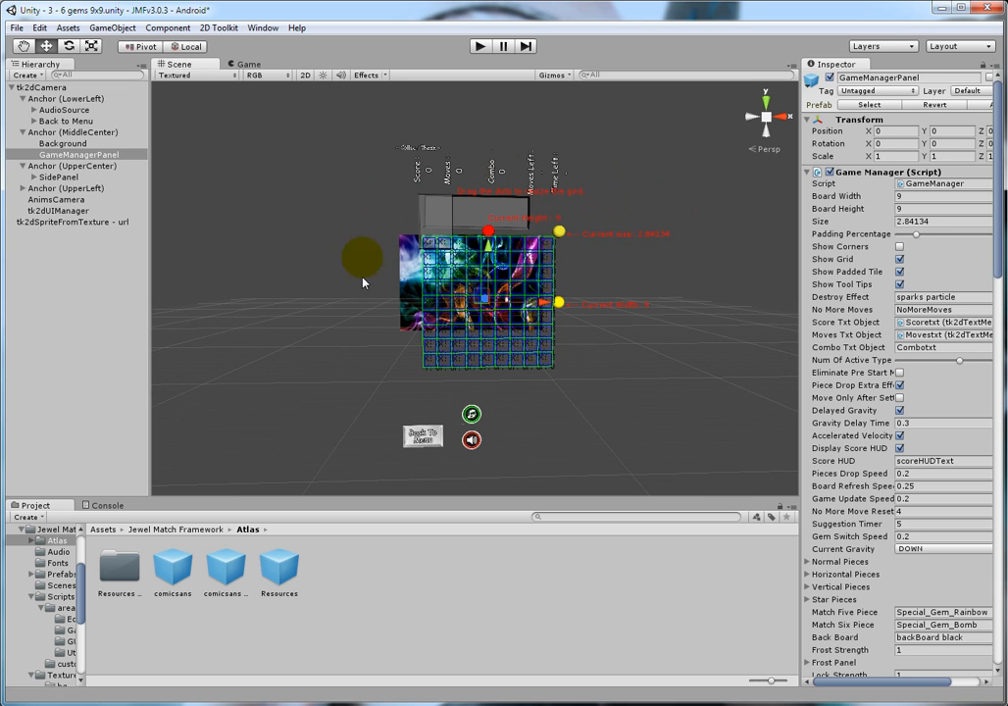
{"action": "left_click", "coordinate": [480, 46]}
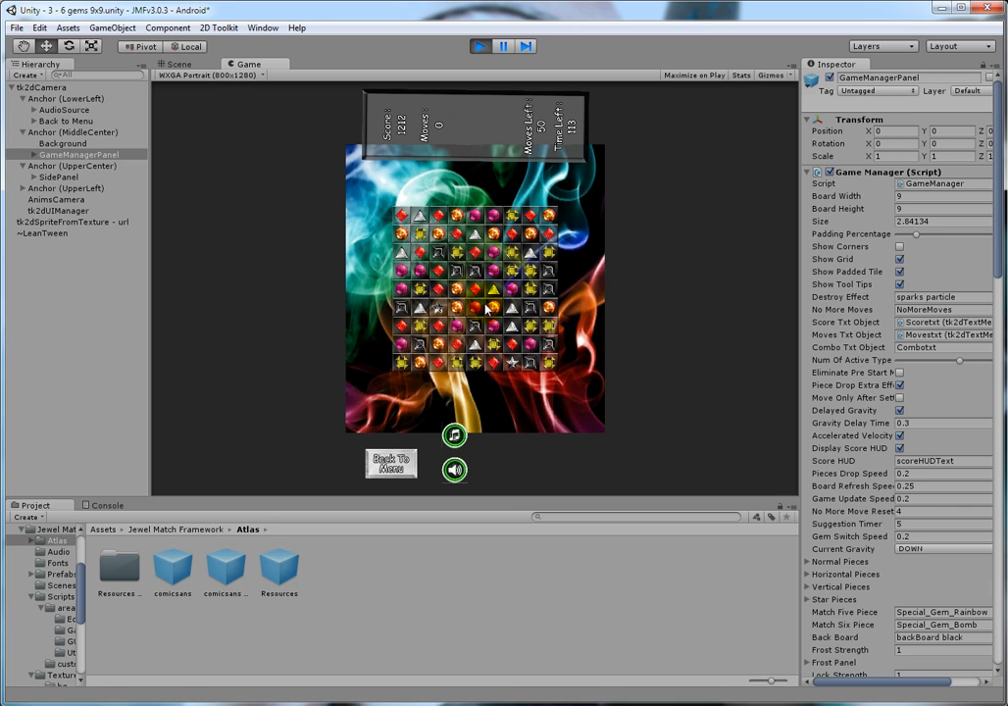
Step: Swap gems on the board in the running game, and end the play-test
{"action": "left_click_drag", "start_coordinate": [494, 294], "coordinate": [514, 292]}
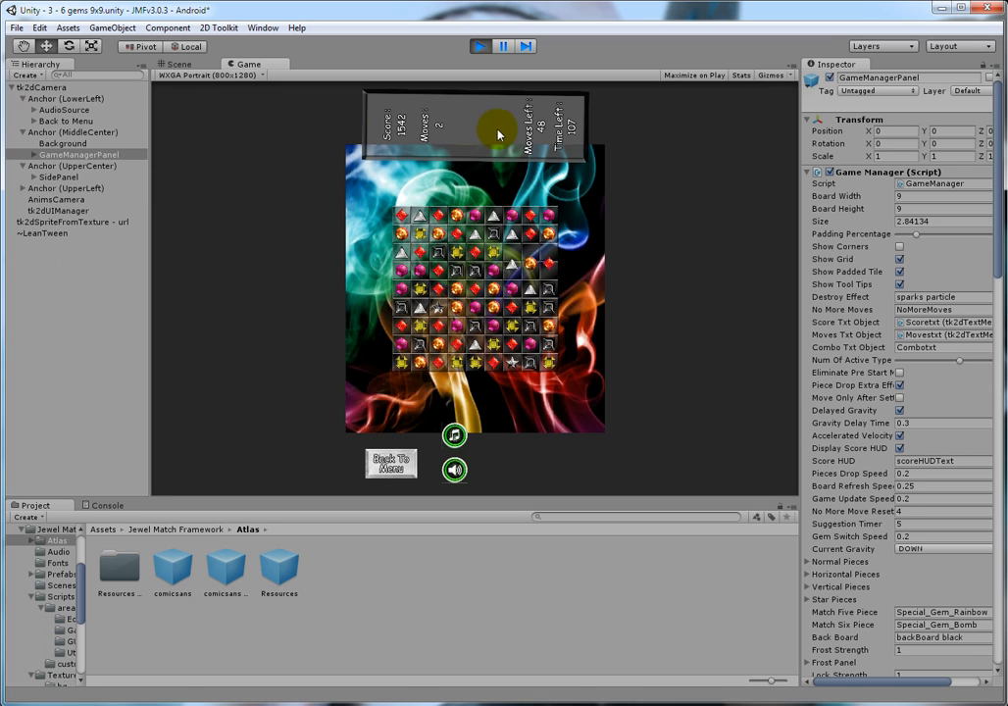
{"action": "left_click", "coordinate": [480, 46]}
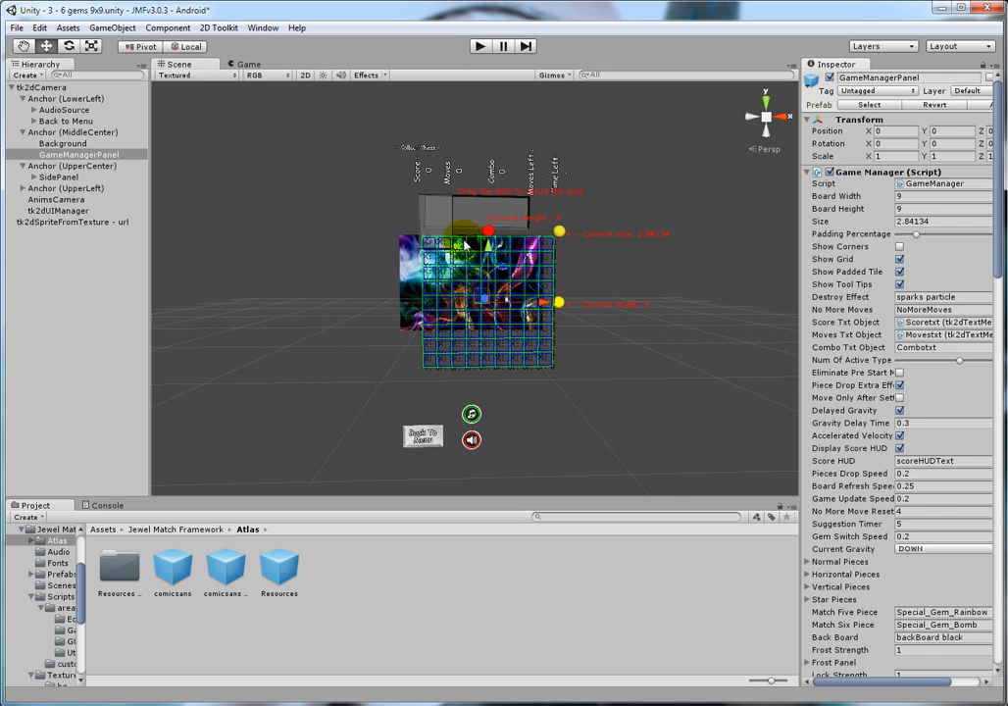
Step: Set the tk2dCamera's orthographic projection scale to 100 pixels per meter
{"action": "left_click", "coordinate": [69, 87]}
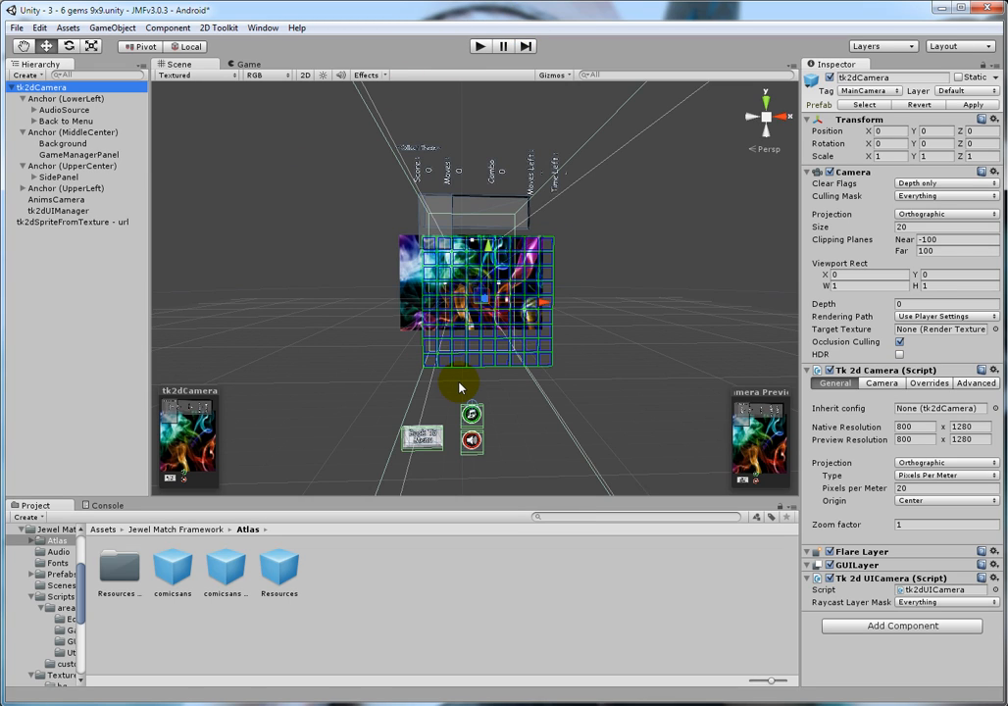
{"action": "left_click", "coordinate": [924, 488]}
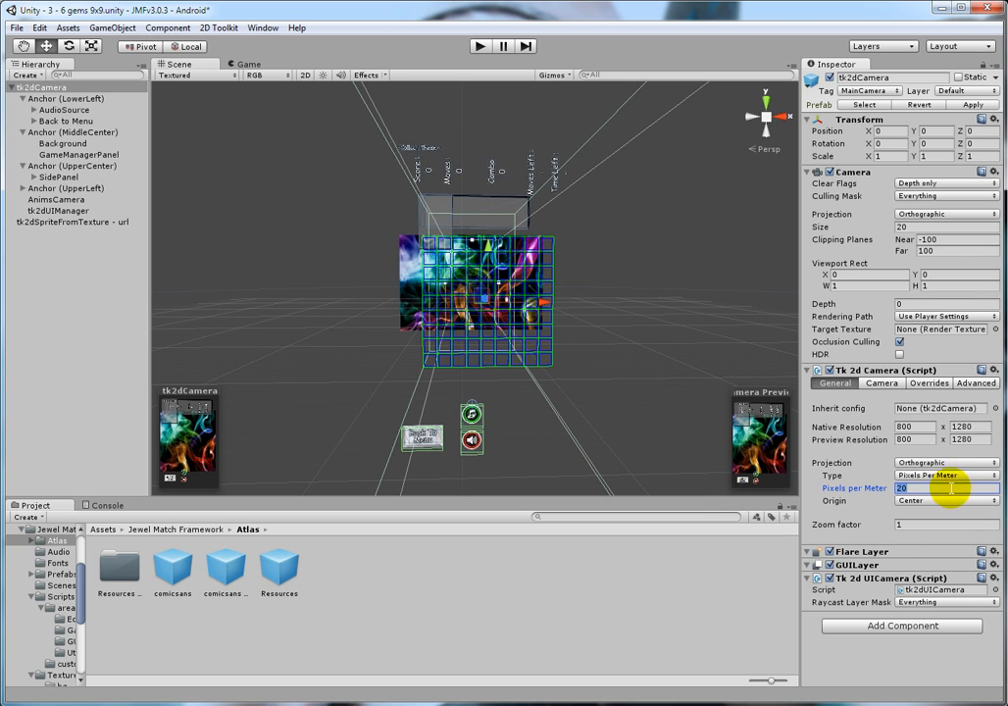
{"action": "type", "text": "1"}
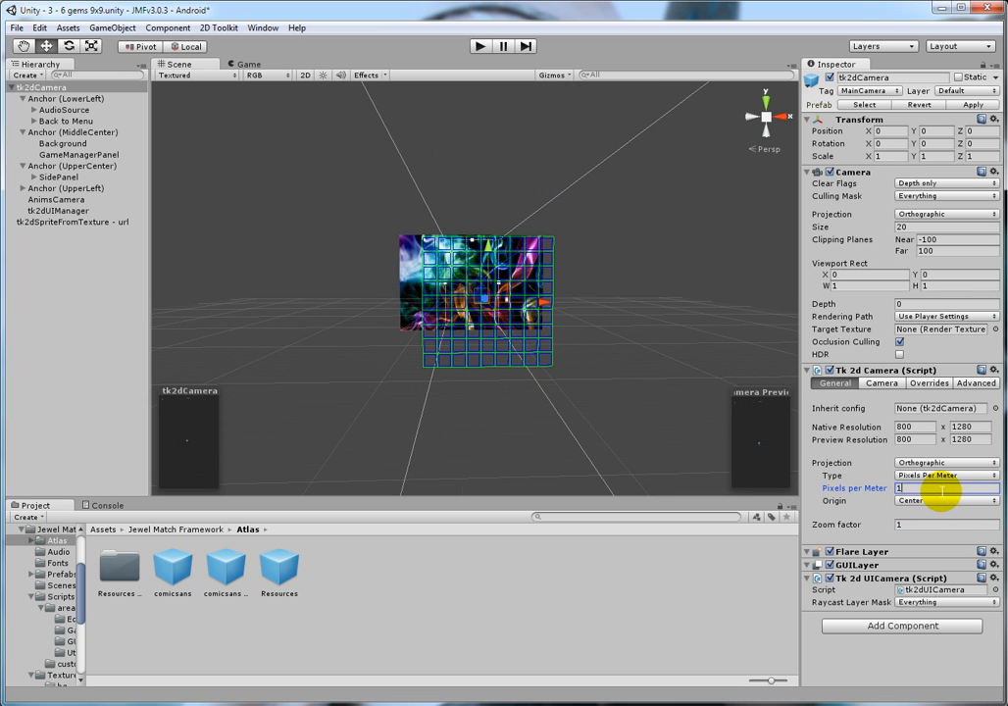
{"action": "type", "text": "00"}
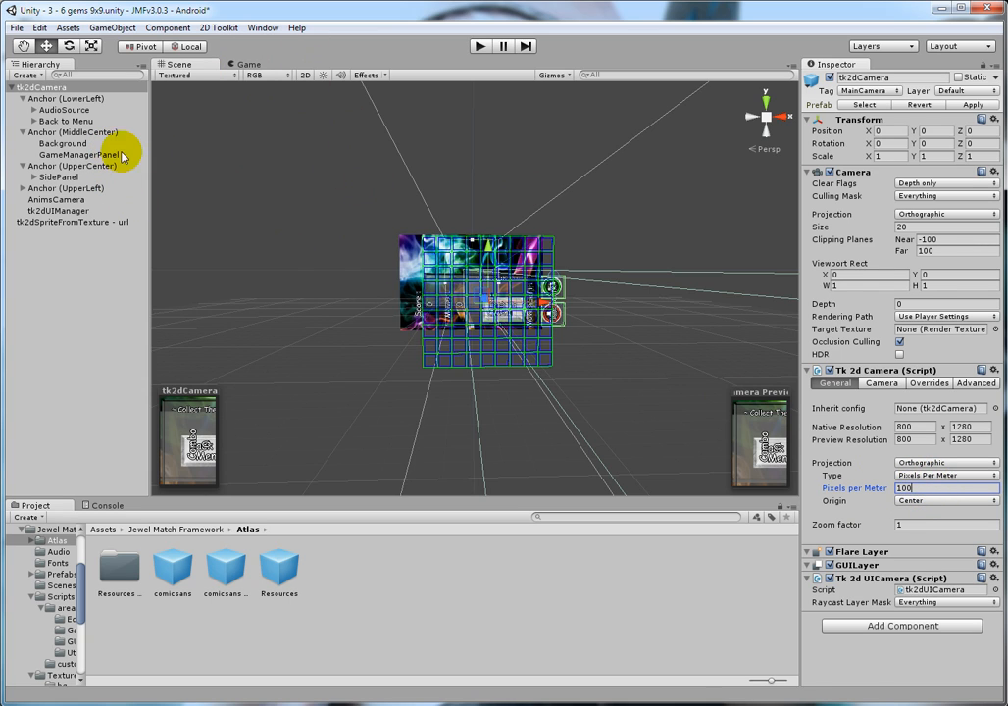
Step: Set the AnimsCamera's native resolution to 800 x 1280 and its scale to 100 pixels per meter
{"action": "left_click", "coordinate": [66, 199]}
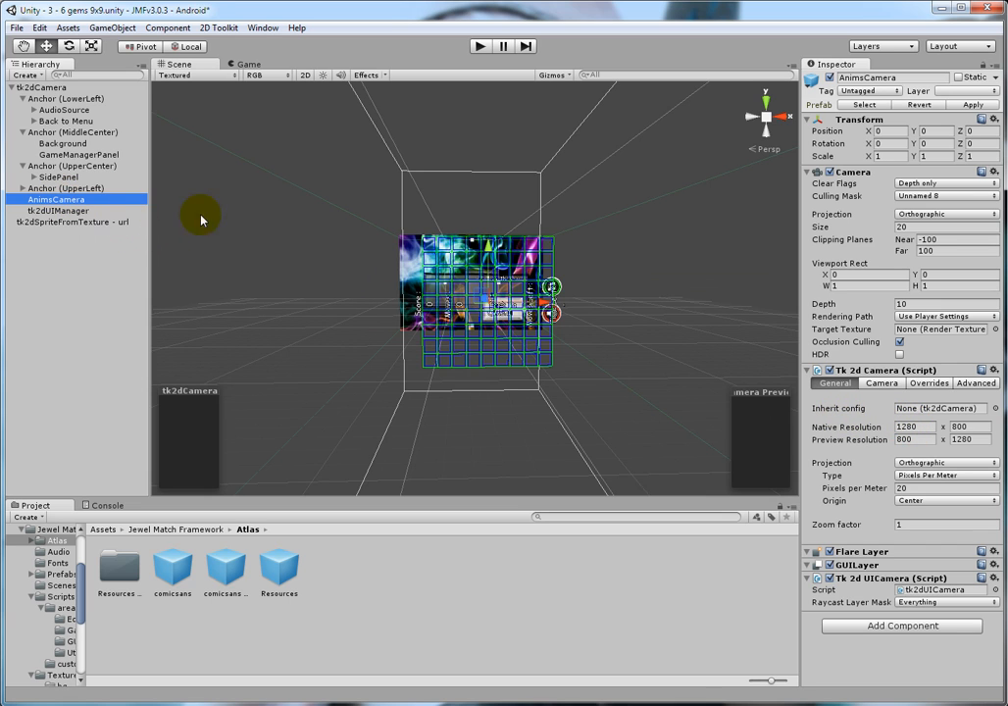
{"action": "left_click", "coordinate": [912, 426]}
{"action": "type", "text": "800"}
{"action": "left_click", "coordinate": [966, 427]}
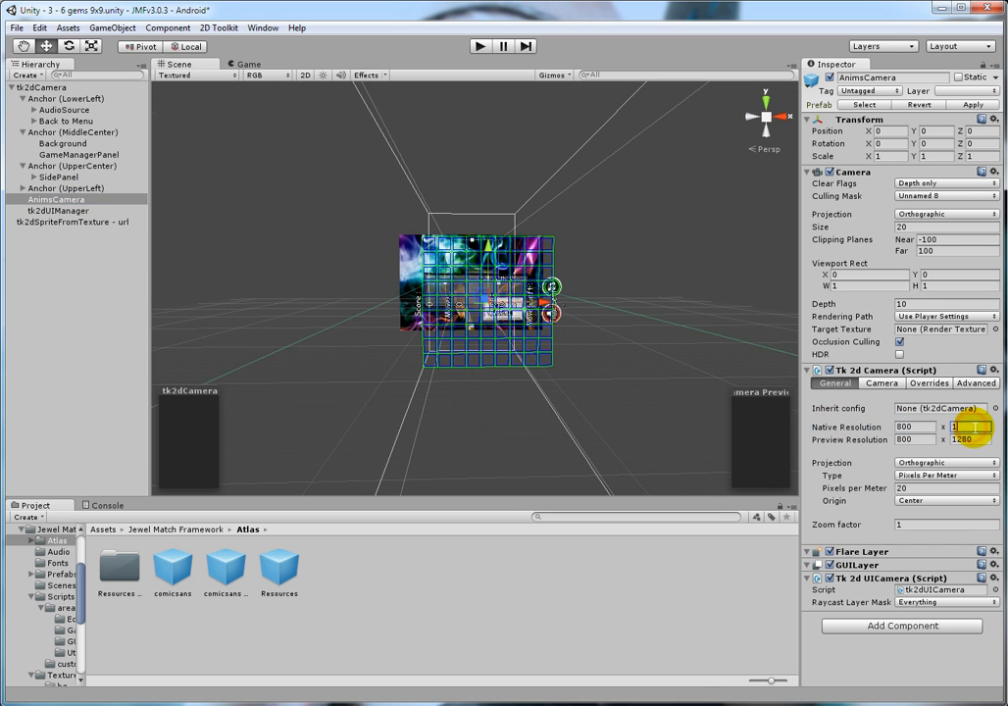
{"action": "type", "text": "1280"}
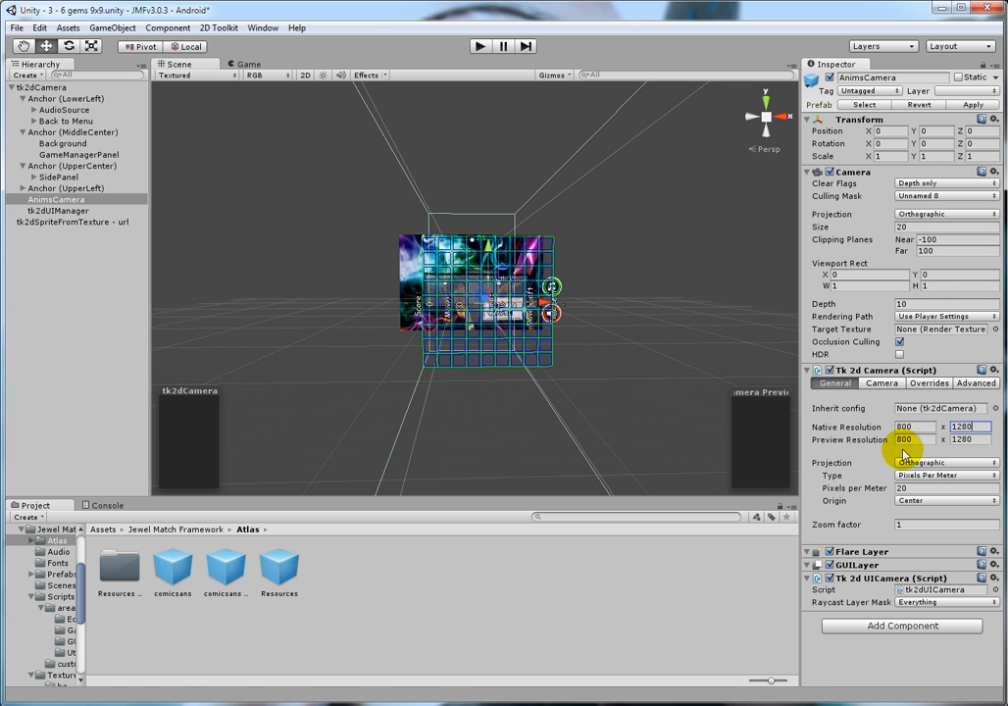
{"action": "left_click", "coordinate": [936, 487]}
{"action": "type", "text": "100"}
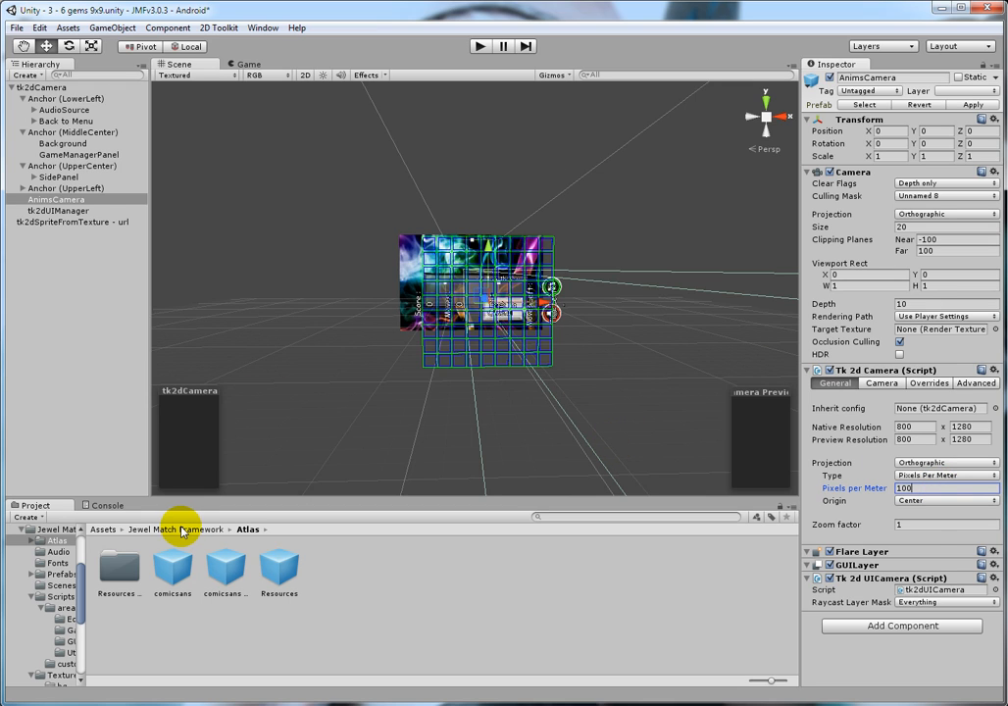
Step: Open the Resources sprite collection from the Atlas folder for editing and set its size to 100 pixels per meter
{"action": "left_click", "coordinate": [279, 580]}
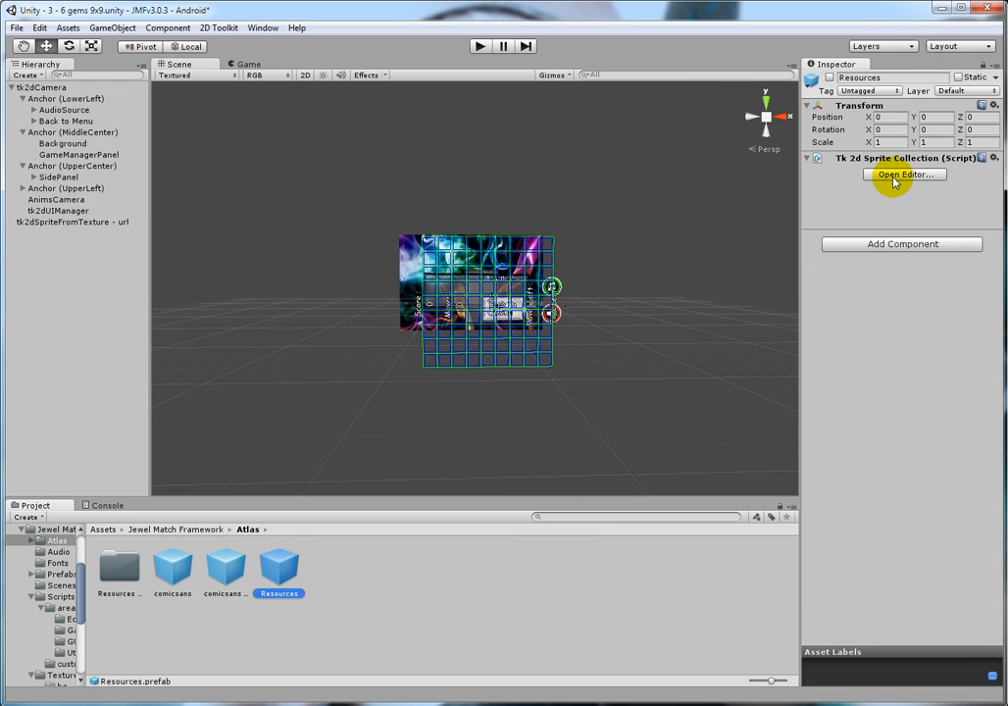
{"action": "left_click", "coordinate": [894, 177]}
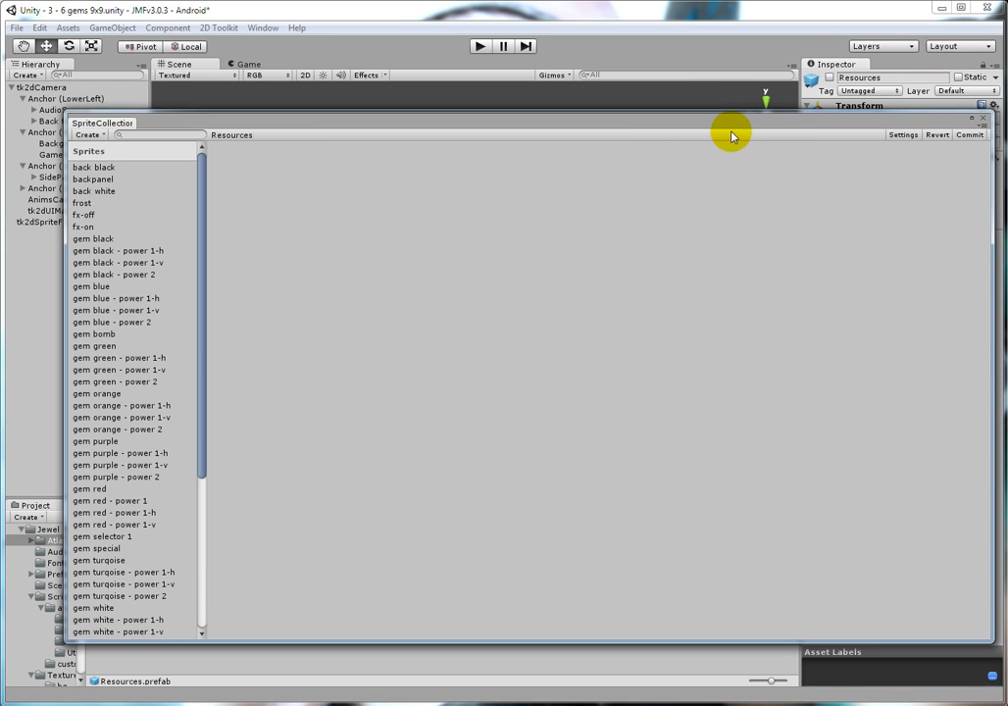
{"action": "left_click_drag", "start_coordinate": [725, 128], "coordinate": [691, 112]}
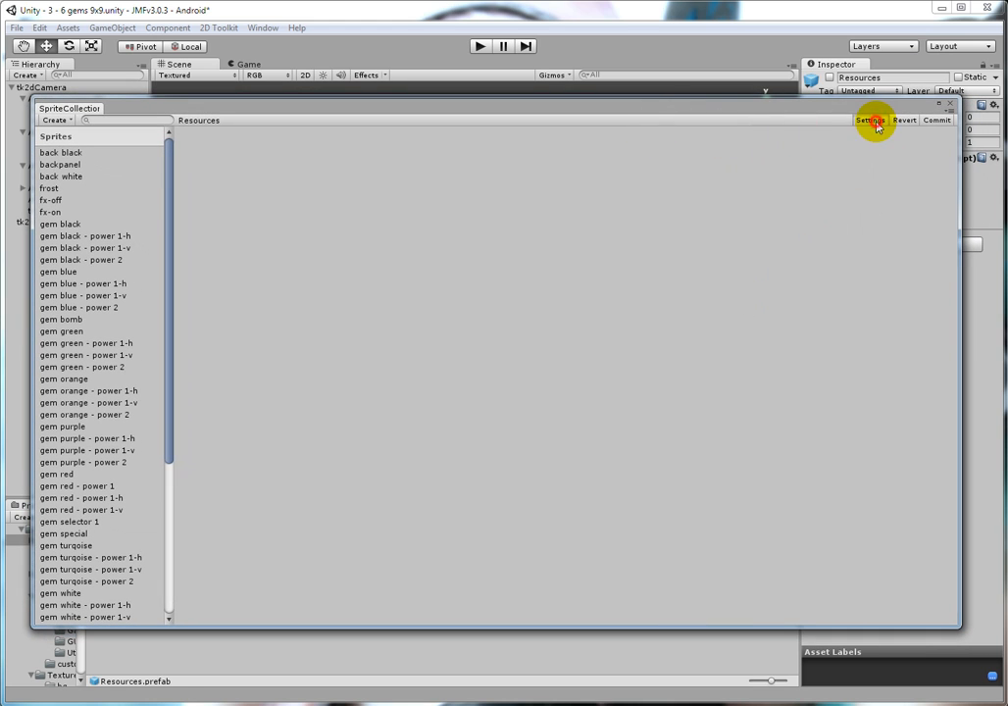
{"action": "left_click", "coordinate": [871, 119]}
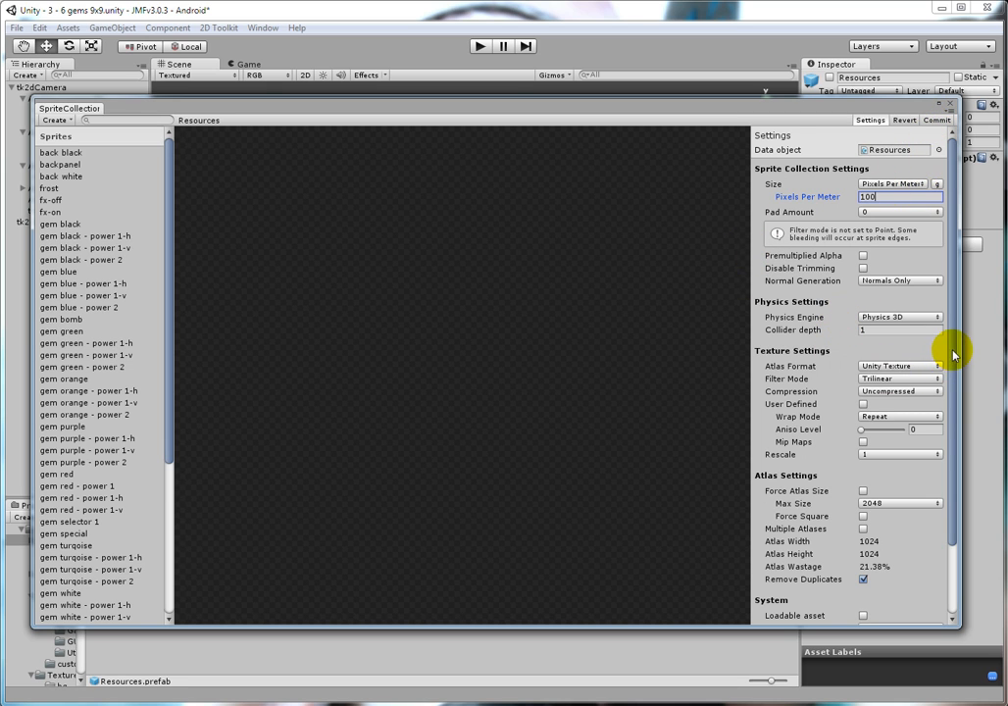
Step: Set the Resources sprite collection's pad amount to 1
{"action": "mouse_move", "coordinate": [951, 353]}
{"action": "left_mouse_down"}
{"action": "mouse_move", "coordinate": [955, 416]}
{"action": "mouse_move", "coordinate": [949, 333]}
{"action": "left_mouse_up"}
{"action": "left_click_drag", "start_coordinate": [956, 337], "coordinate": [956, 369]}
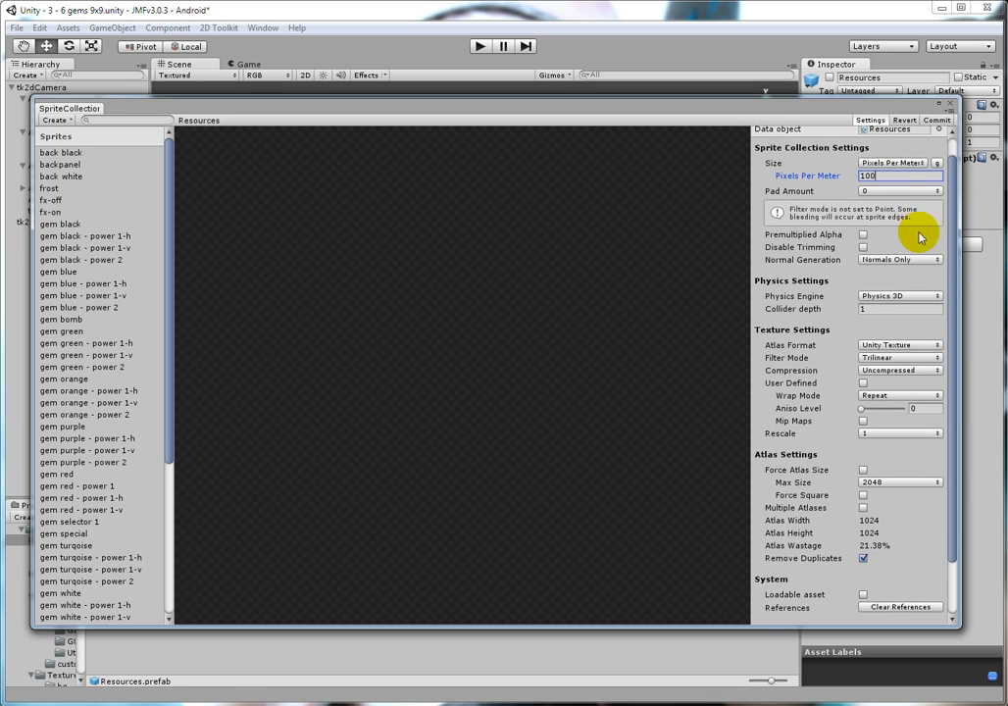
{"action": "left_click", "coordinate": [922, 192]}
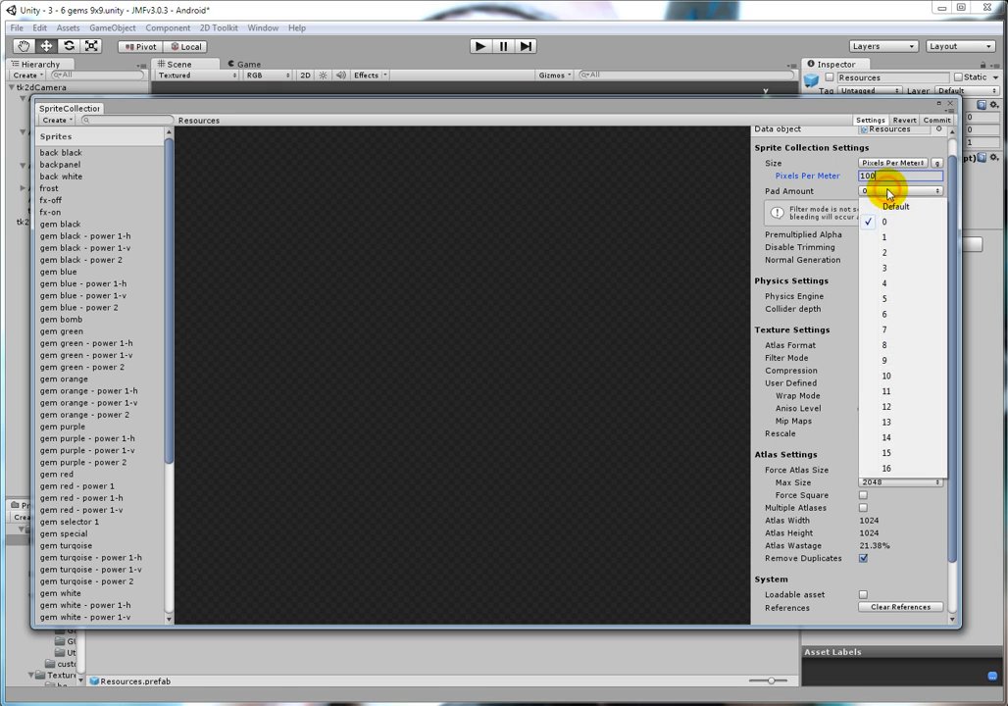
{"action": "left_click", "coordinate": [907, 238]}
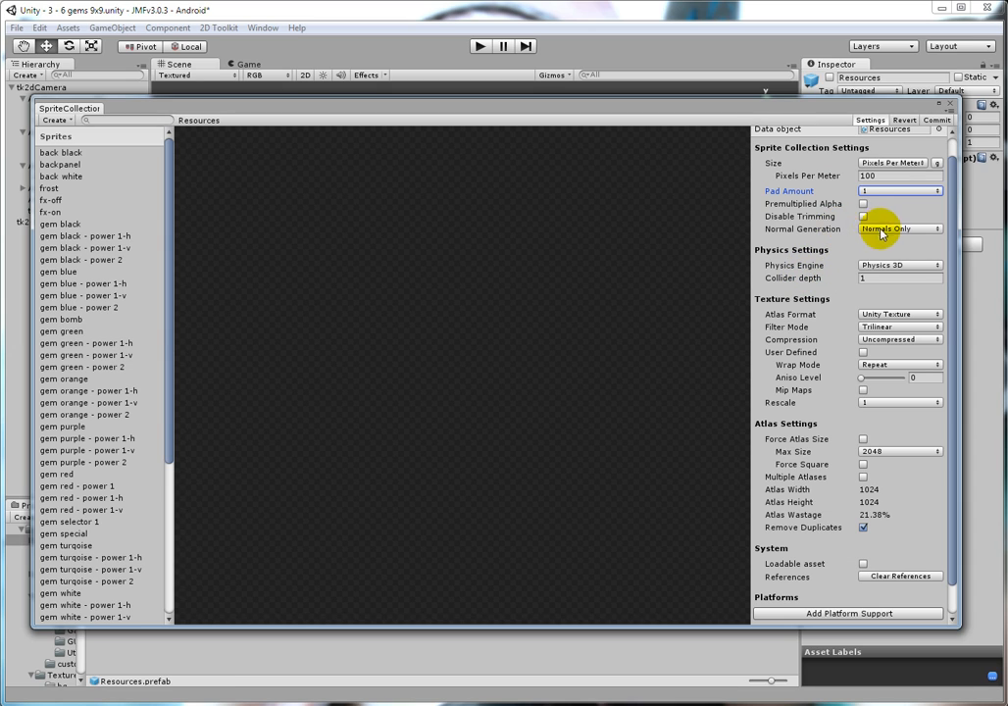
{"action": "left_click", "coordinate": [893, 191]}
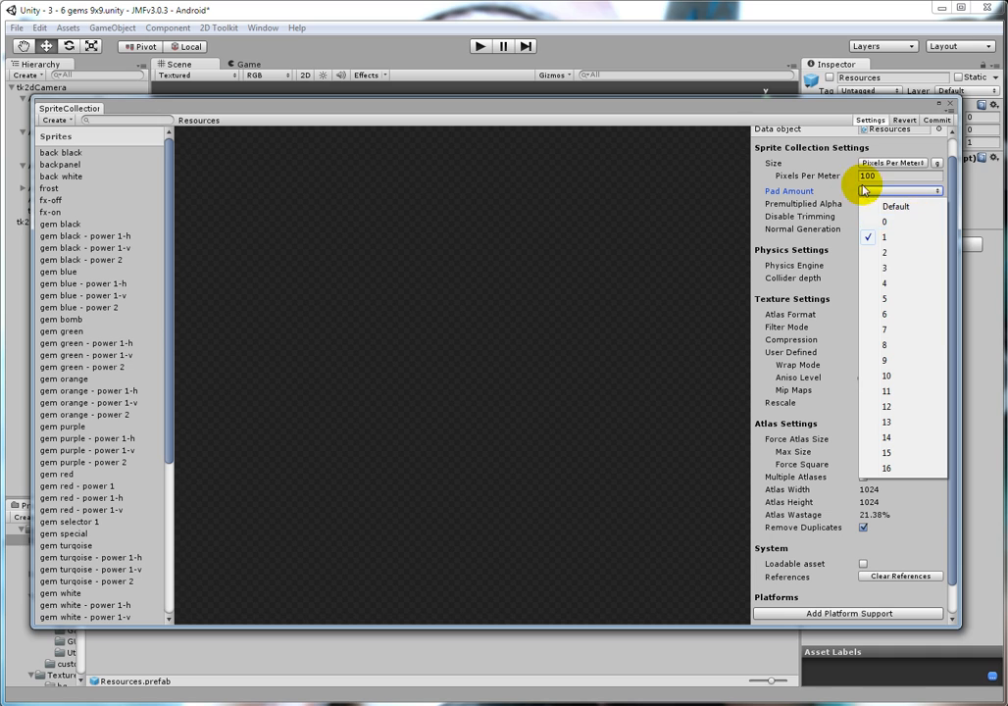
{"action": "left_click", "coordinate": [799, 207]}
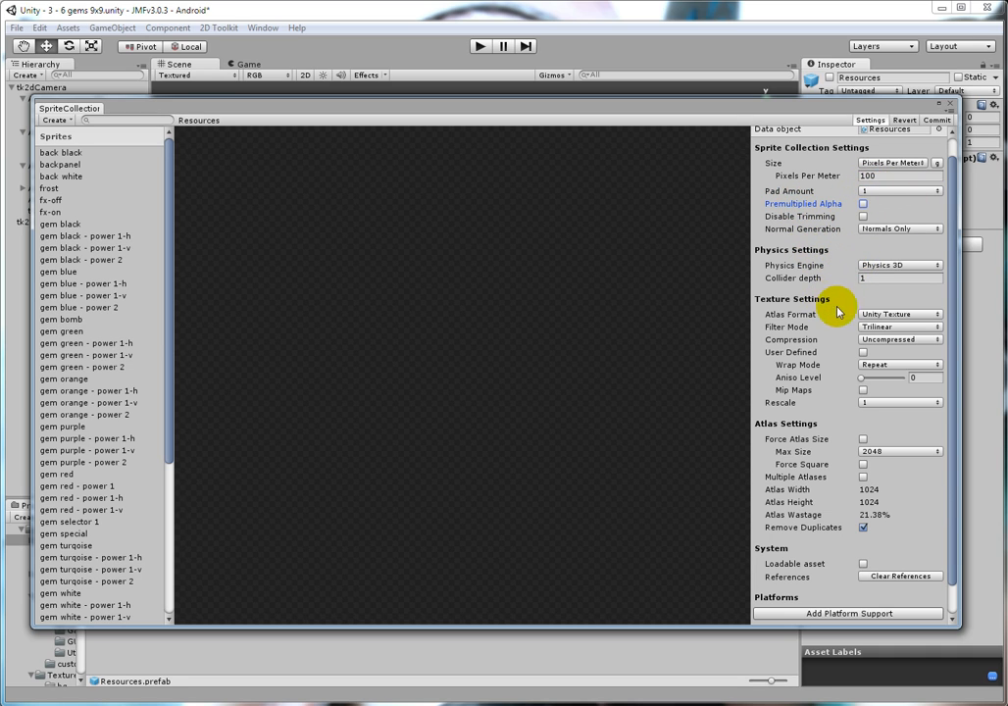
Step: Set the sprite collection's collider depth to 0.01 with the Trilinear filter mode, then commit the settings and close the editor
{"action": "left_click", "coordinate": [861, 280]}
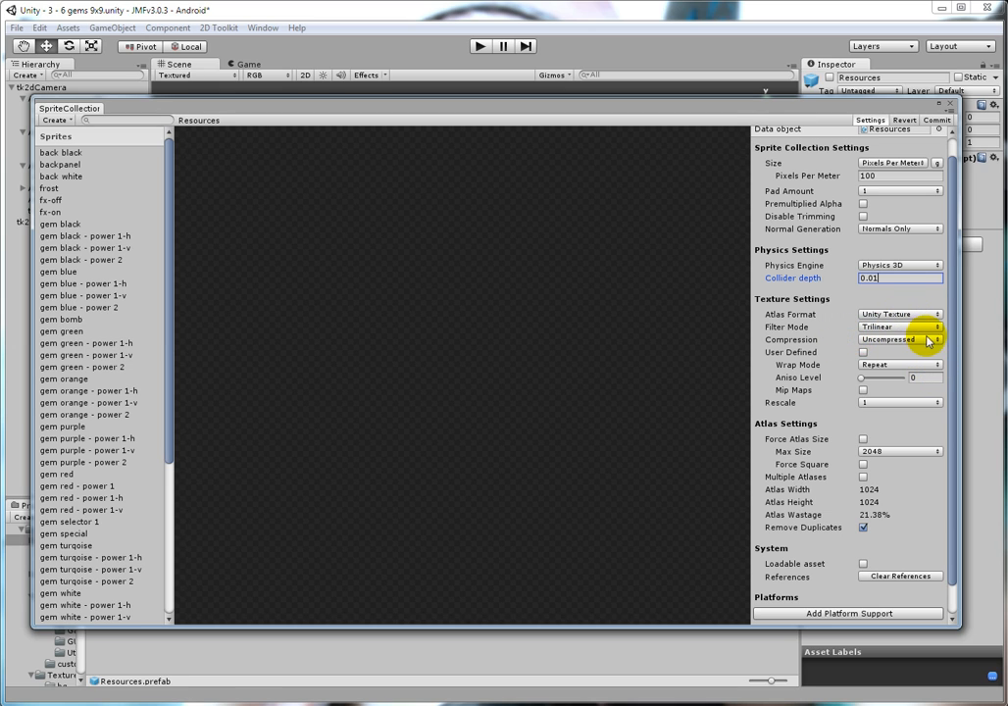
{"action": "left_click", "coordinate": [924, 328]}
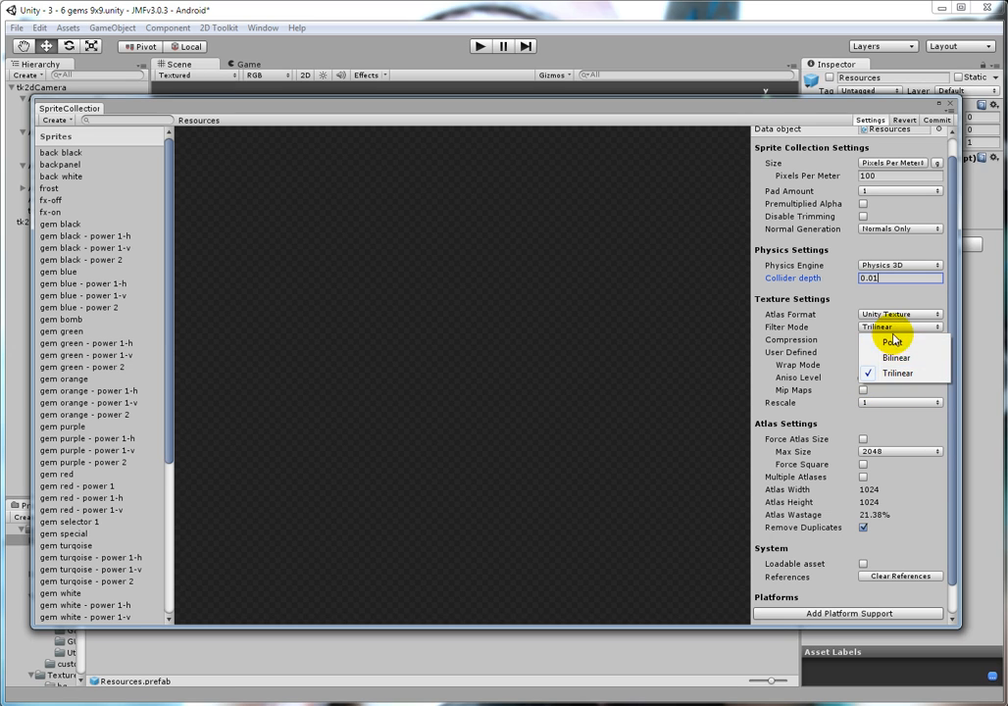
{"action": "left_click", "coordinate": [900, 373]}
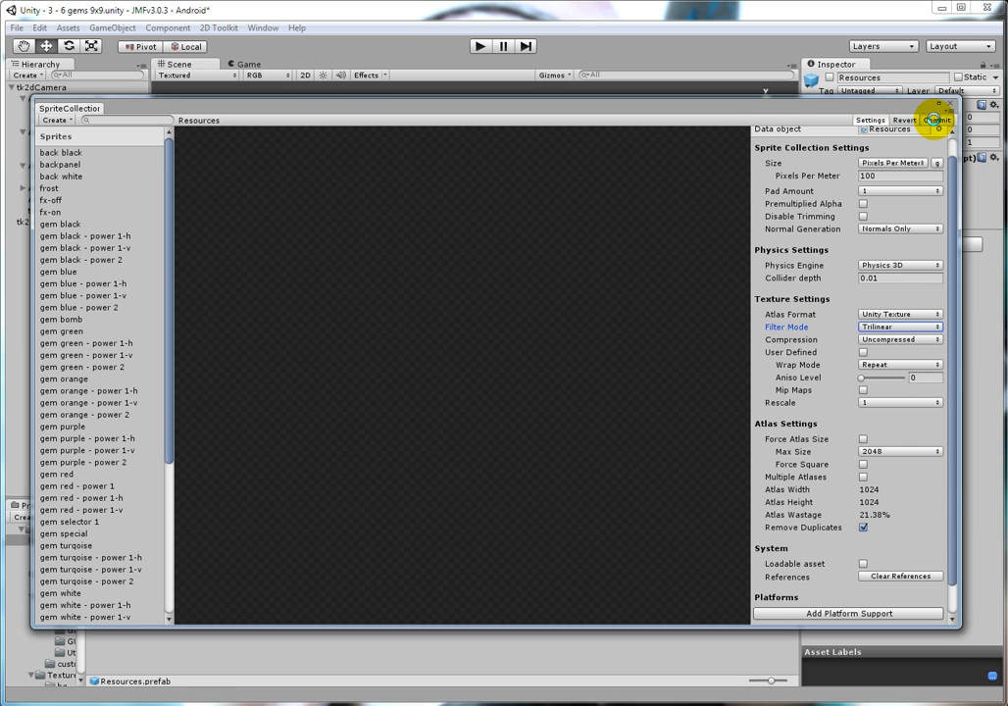
{"action": "left_click", "coordinate": [937, 120]}
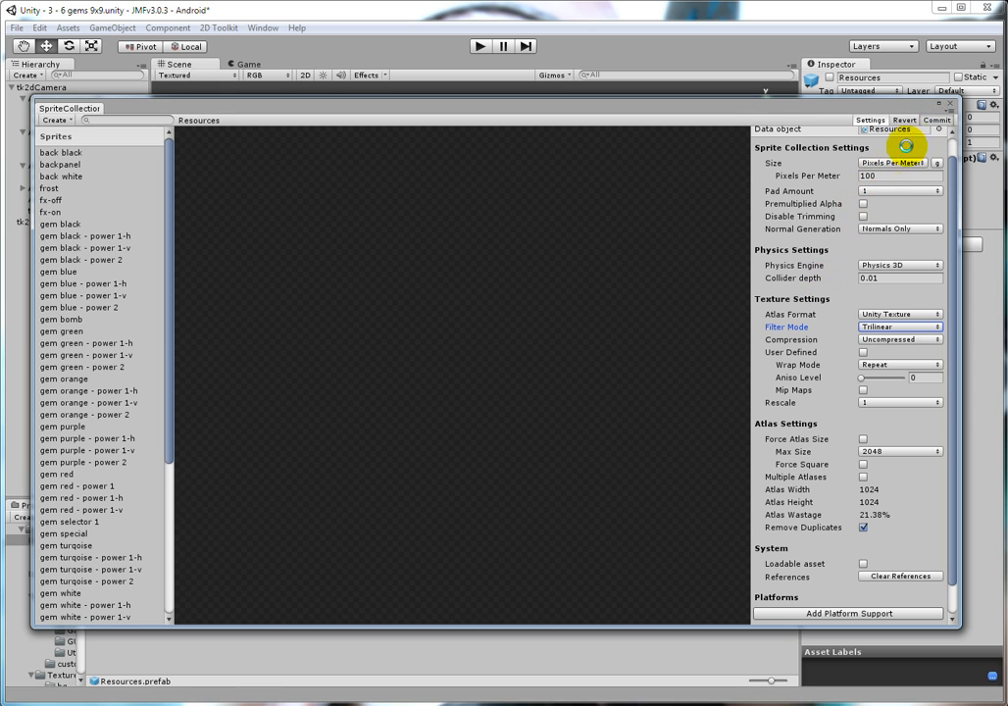
{"action": "left_click", "coordinate": [949, 105]}
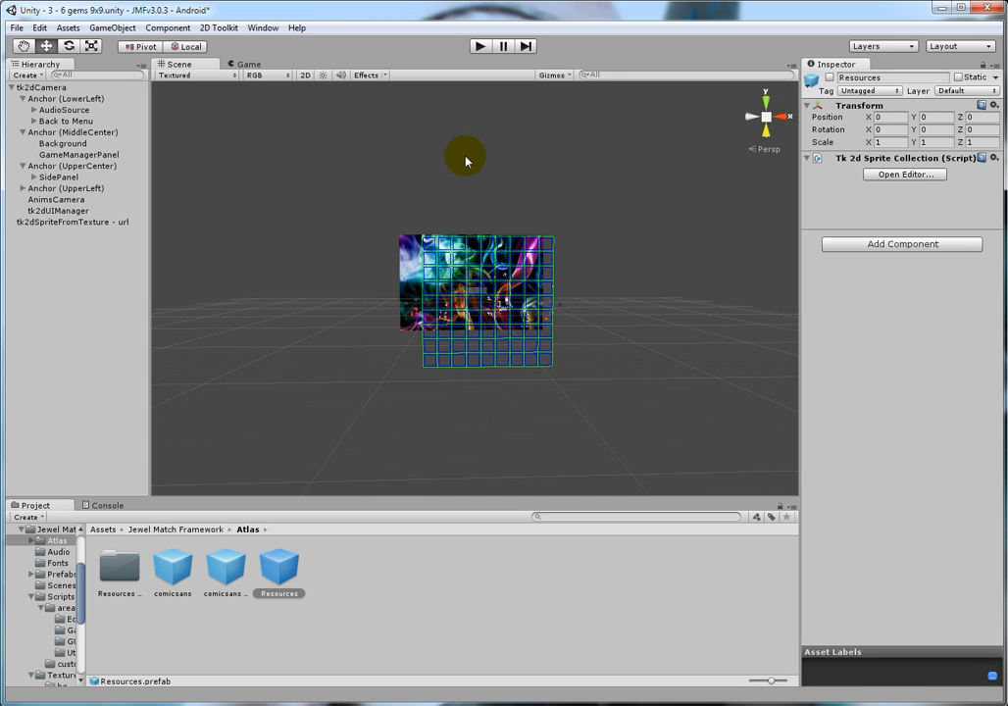
Step: Play-test the portrait scene to check how the board and panels appear at the new pixels-per-meter scale
{"action": "left_click_drag", "start_coordinate": [373, 152], "coordinate": [407, 228], "text": "alt"}
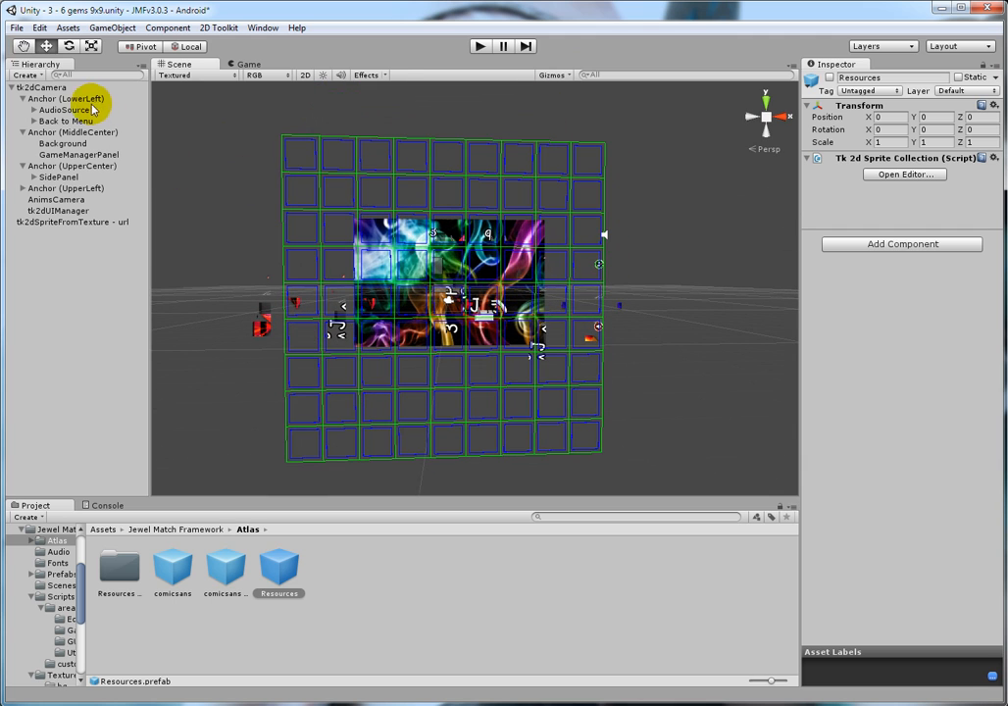
{"action": "left_click", "coordinate": [247, 63]}
{"action": "left_click", "coordinate": [180, 63]}
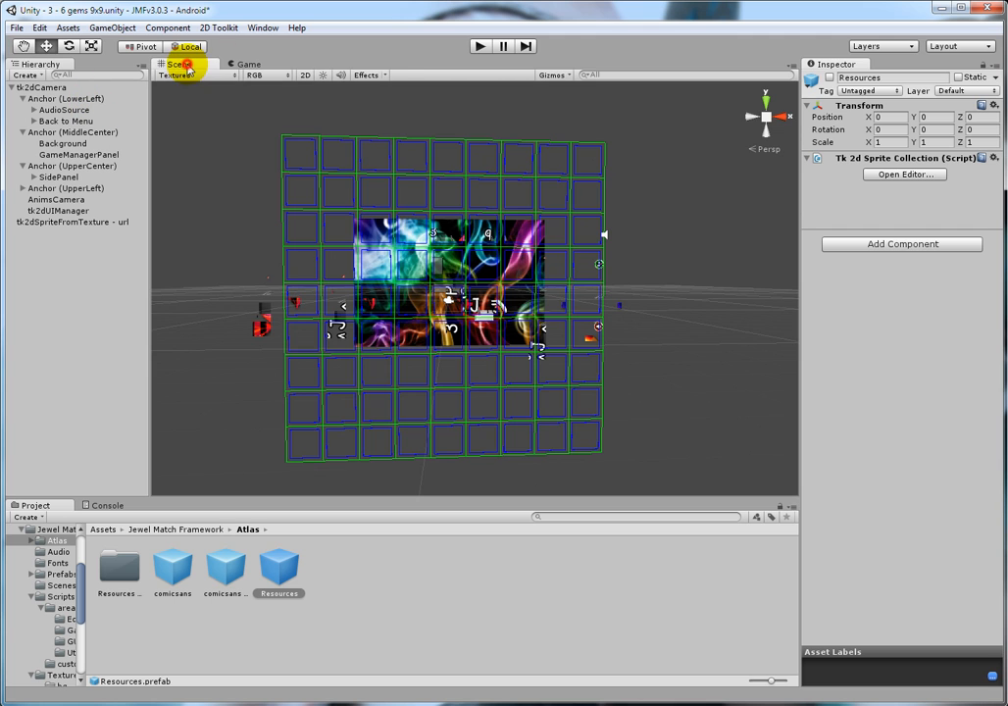
{"action": "left_click", "coordinate": [480, 46]}
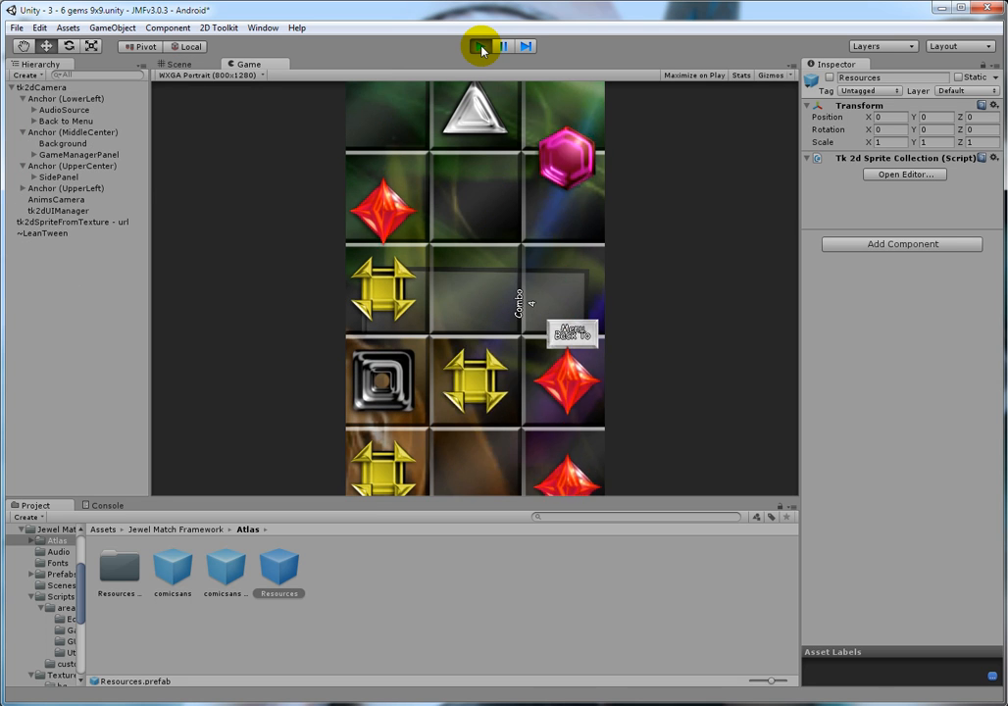
{"action": "left_click", "coordinate": [480, 46]}
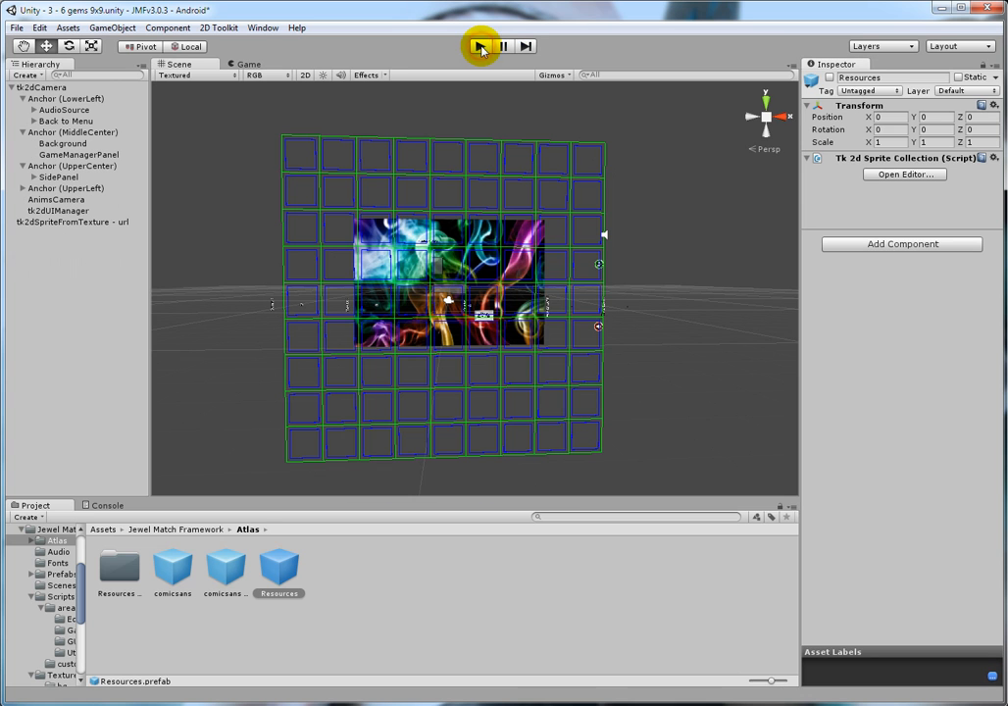
Step: Shrink the GameManagerPanel's board grid to a size of about 0.63 in the Scene view, play-testing its fit
{"action": "left_click", "coordinate": [79, 154]}
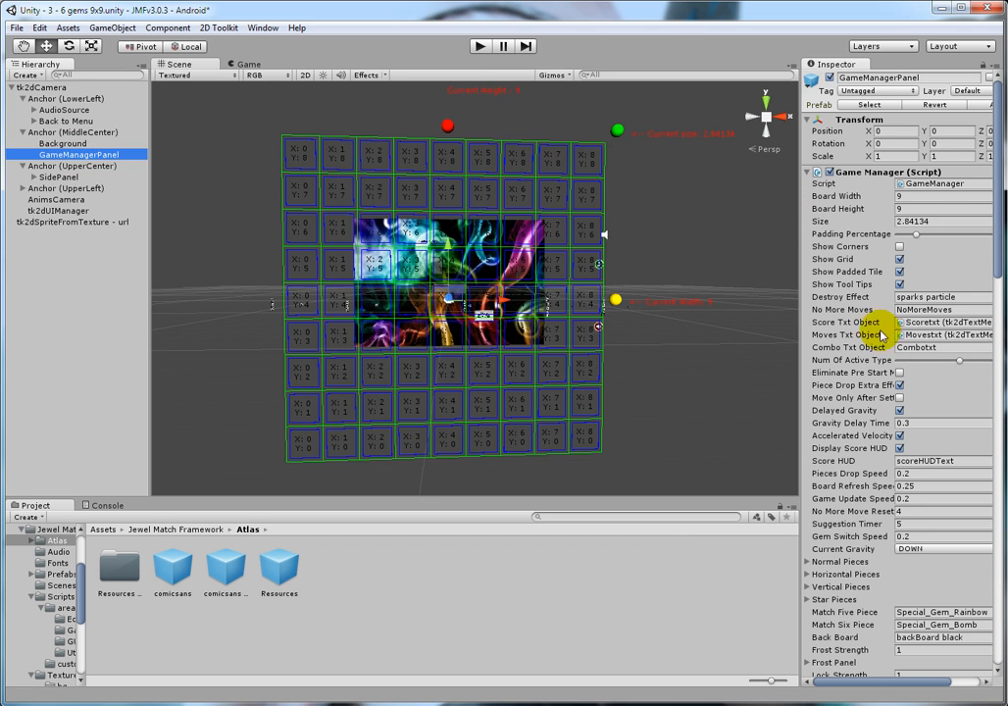
{"action": "left_click_drag", "start_coordinate": [620, 134], "coordinate": [605, 174]}
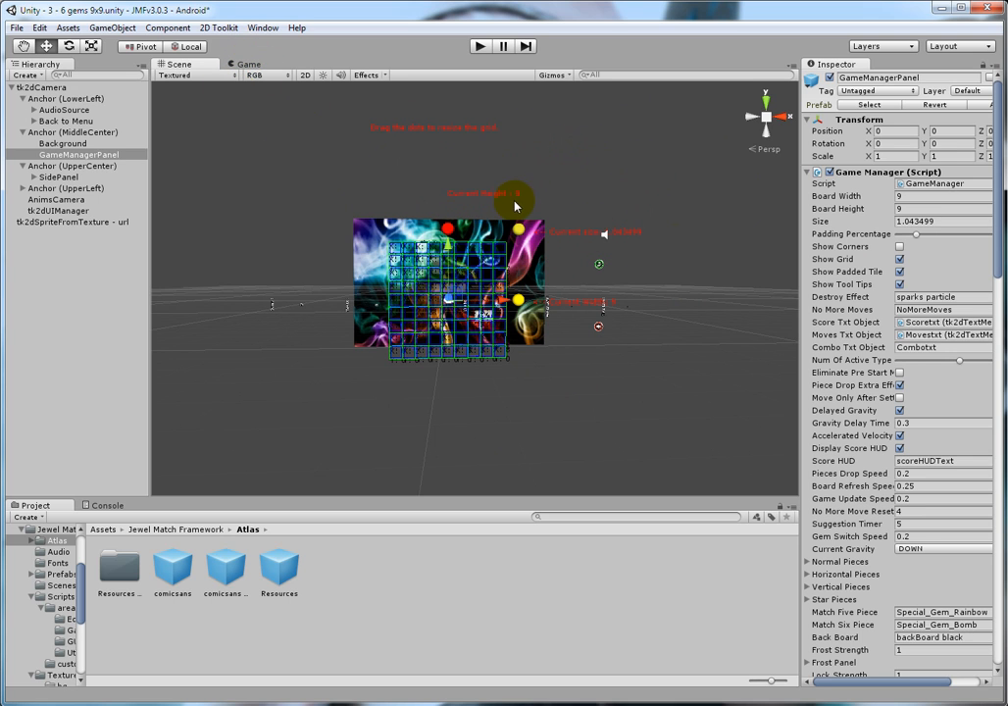
{"action": "left_click", "coordinate": [479, 46]}
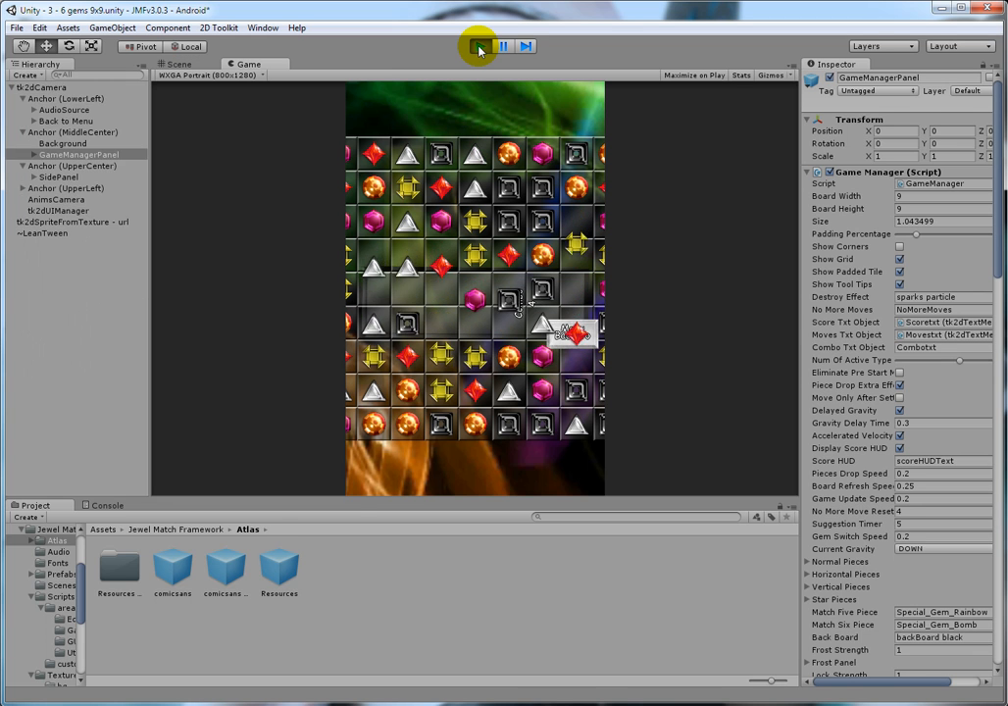
{"action": "left_click", "coordinate": [479, 46]}
{"action": "left_click_drag", "start_coordinate": [525, 234], "coordinate": [495, 255]}
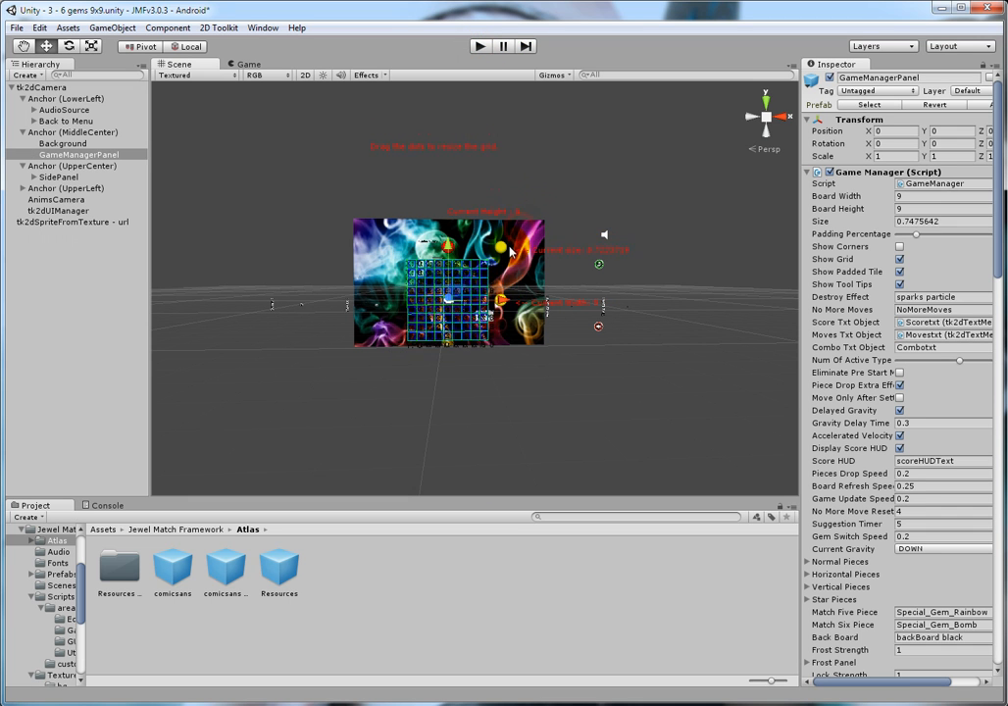
{"action": "left_click", "coordinate": [481, 46]}
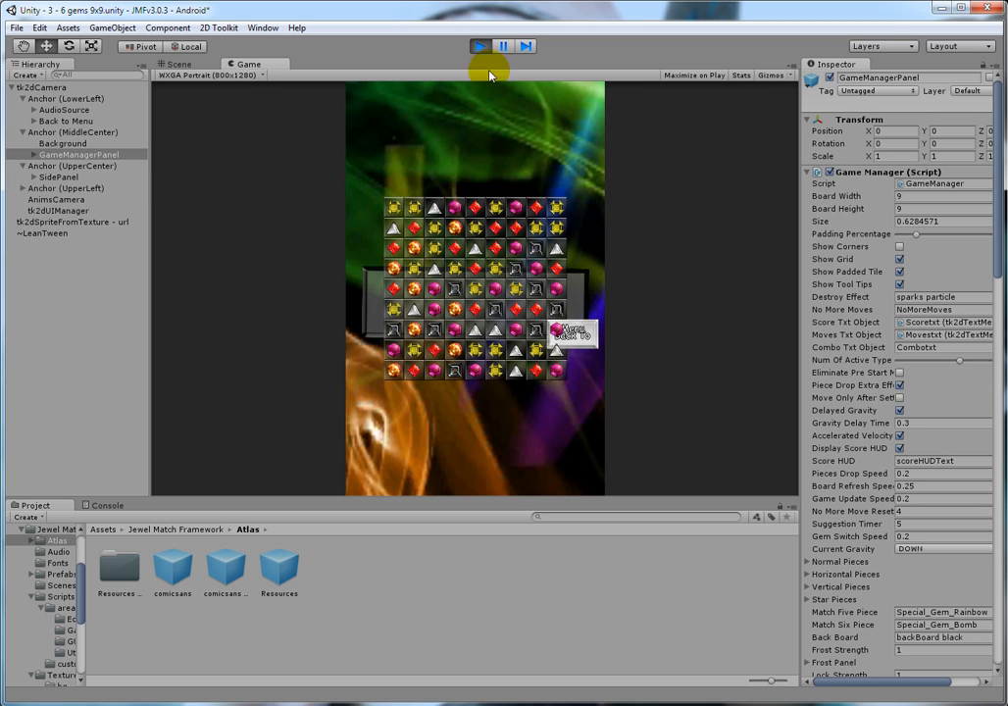
{"action": "left_click", "coordinate": [480, 46]}
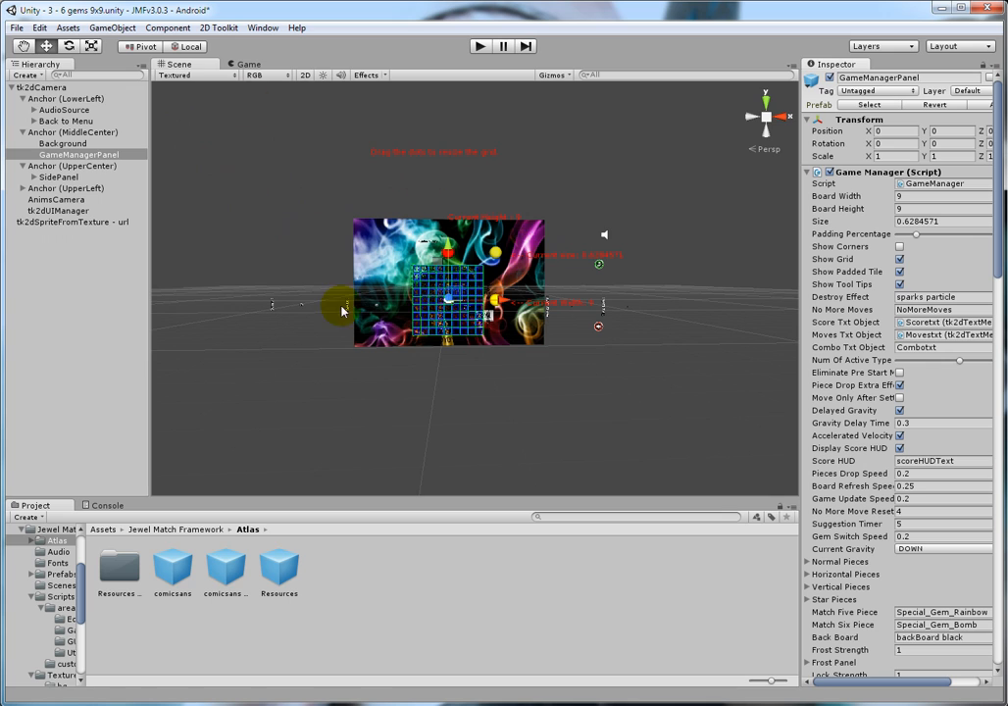
Step: Set the SidePanel's Y position to -0.93 under the UpperCenter anchor
{"action": "left_click", "coordinate": [73, 189]}
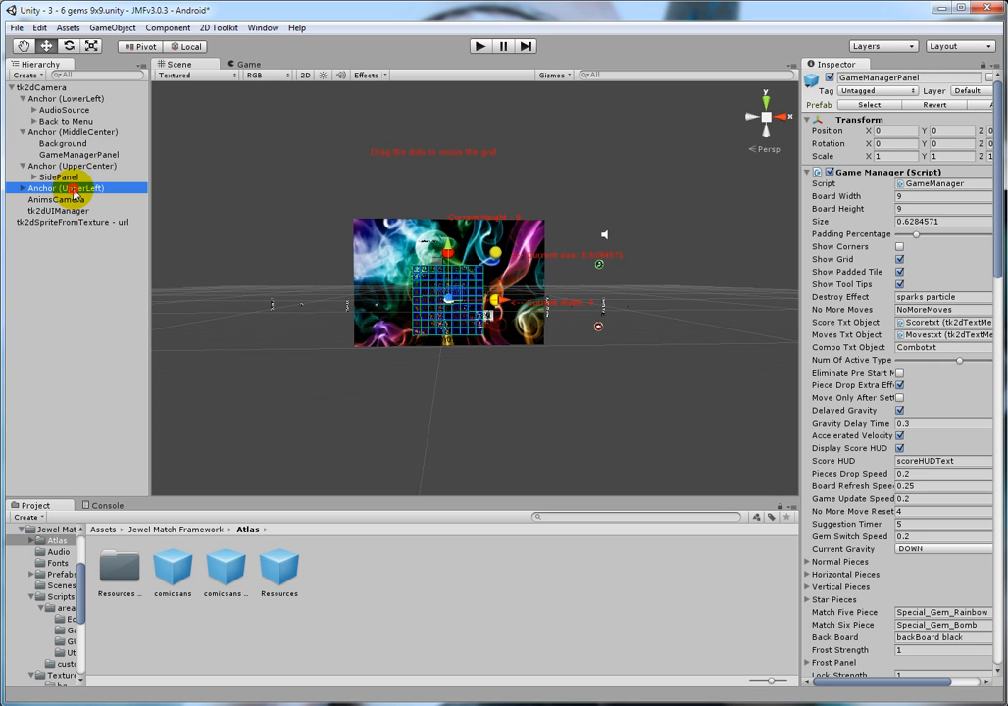
{"action": "left_click", "coordinate": [65, 199]}
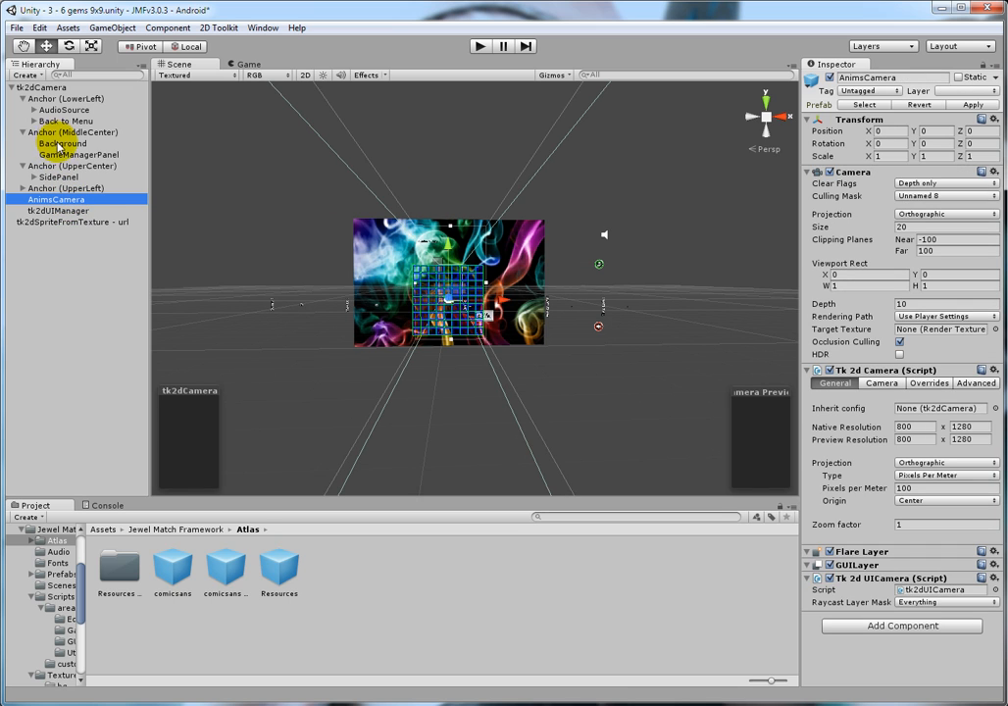
{"action": "left_click", "coordinate": [54, 177]}
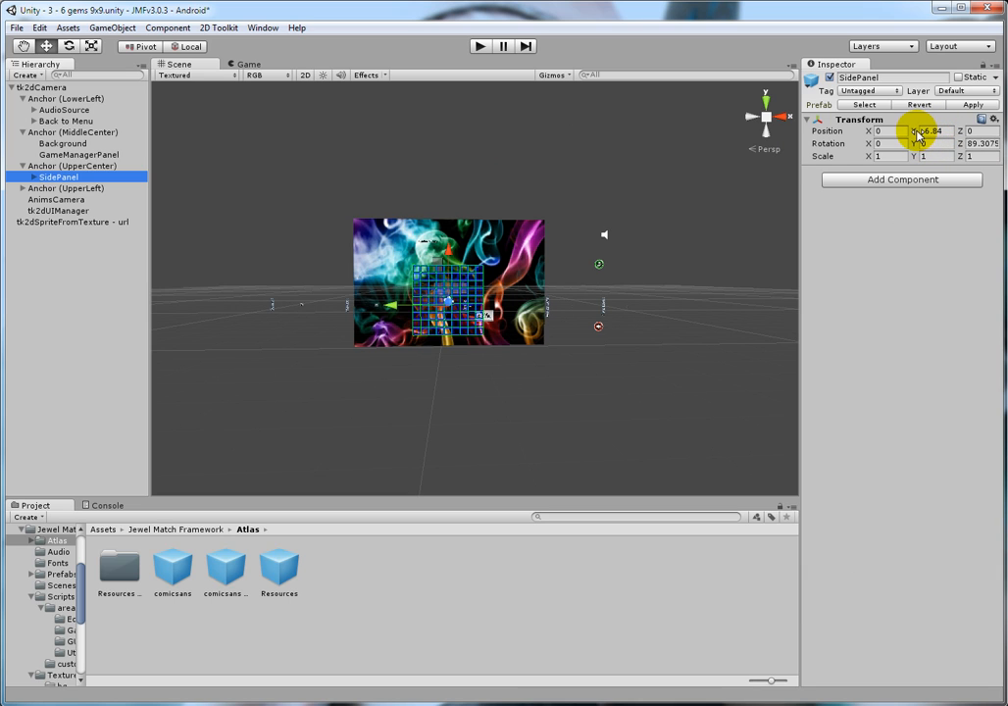
{"action": "left_click_drag", "start_coordinate": [917, 135], "coordinate": [5, 167]}
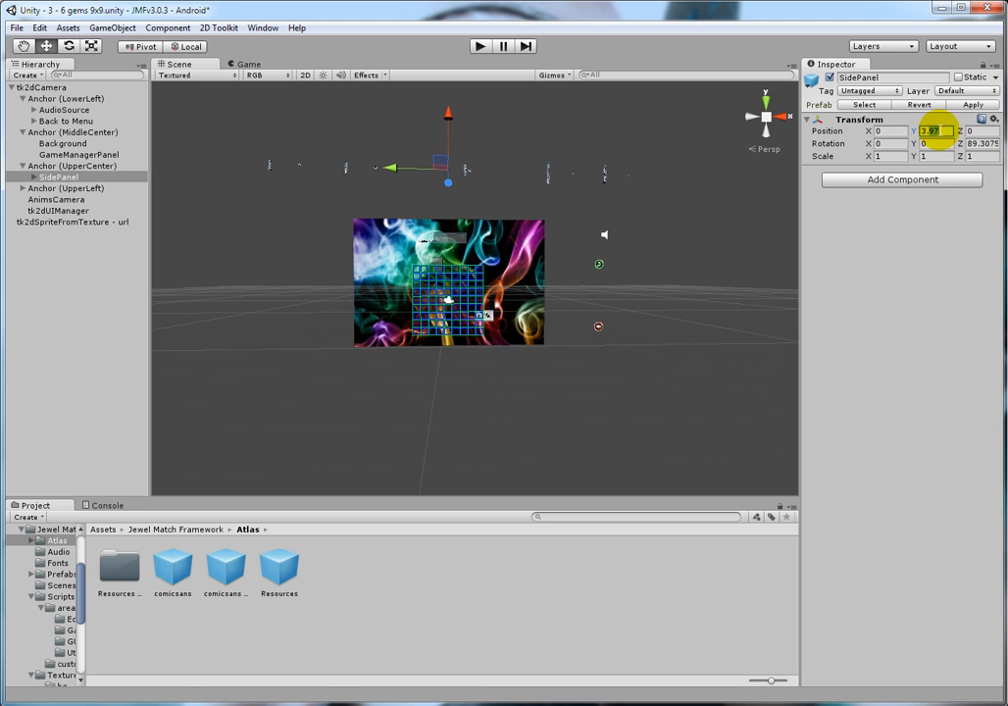
{"action": "type", "text": "0"}
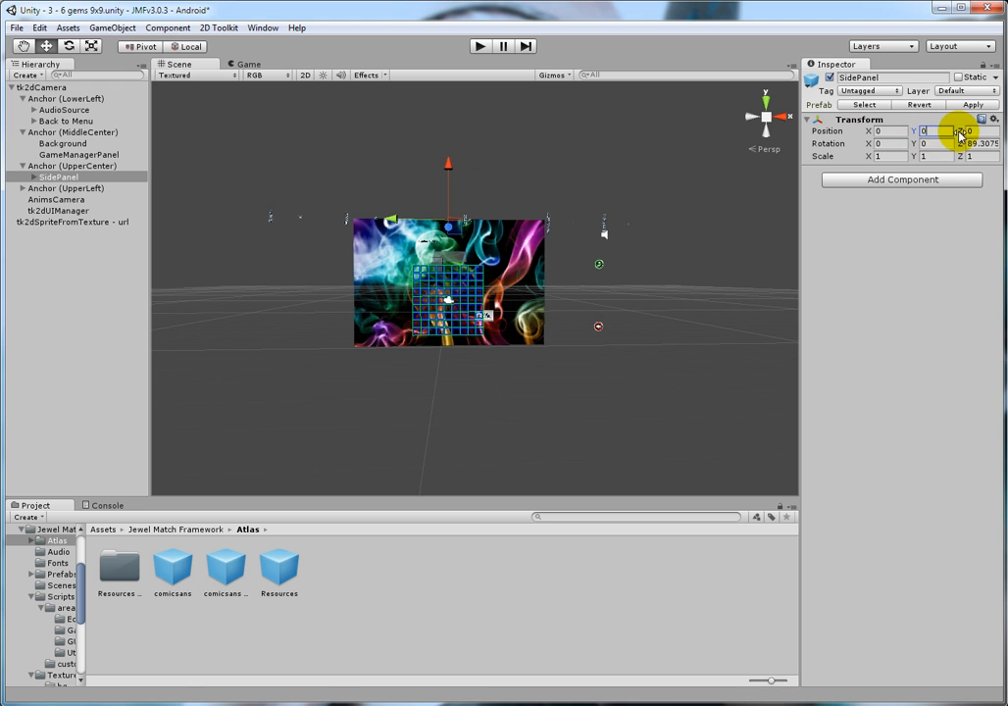
{"action": "left_click_drag", "start_coordinate": [916, 131], "coordinate": [909, 137]}
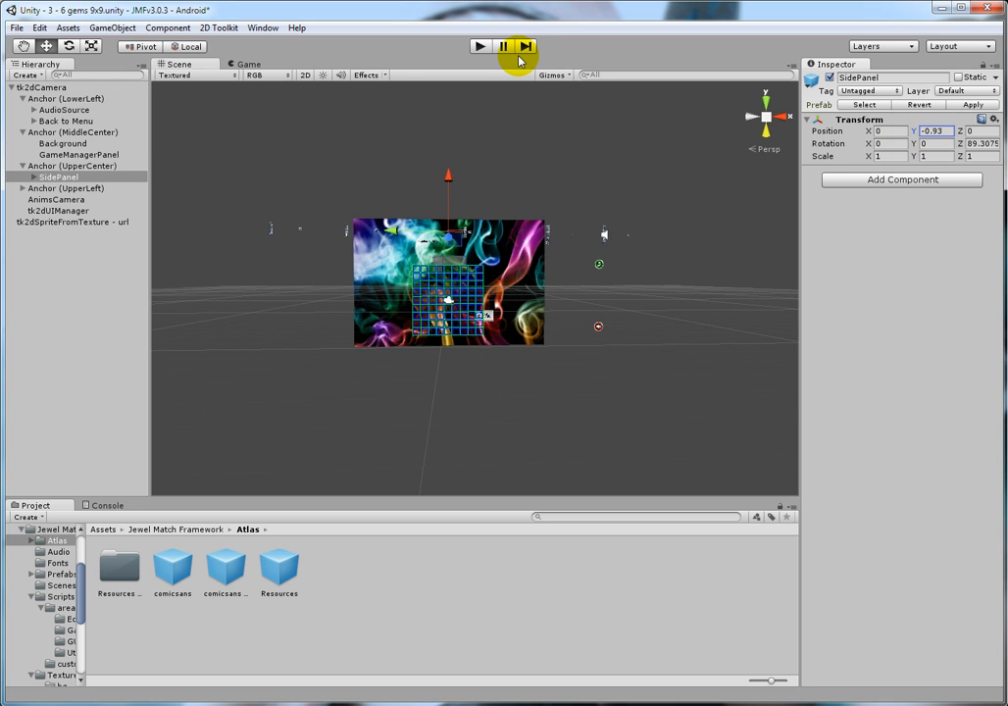
Step: Set the Y position of the SidePanel's Combotxt to 0
{"action": "left_click", "coordinate": [34, 177]}
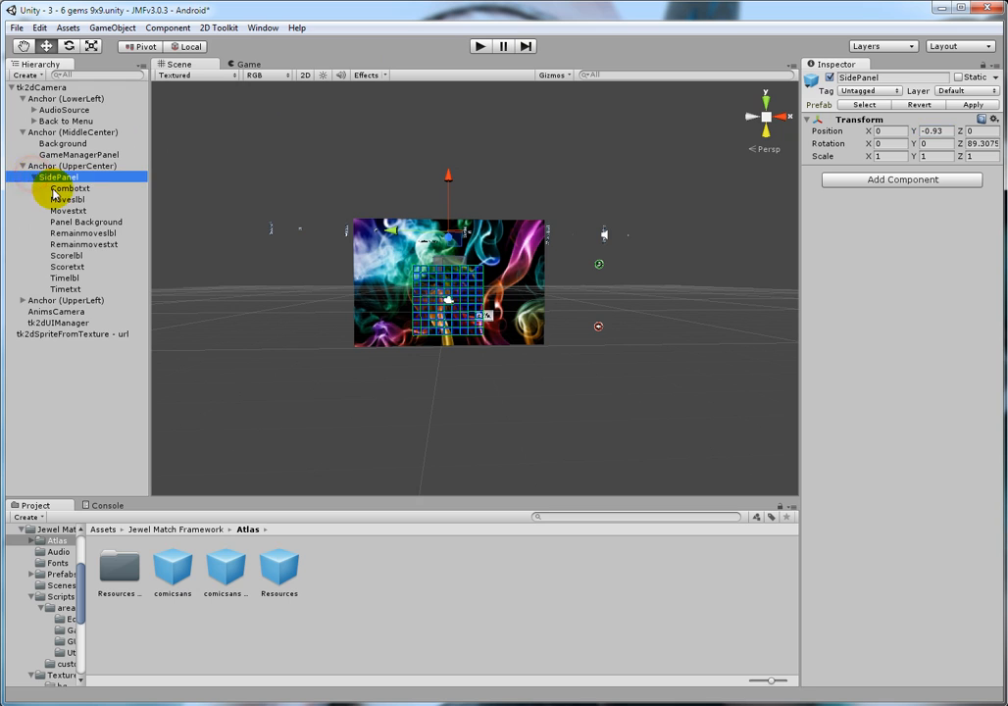
{"action": "left_click", "coordinate": [67, 188]}
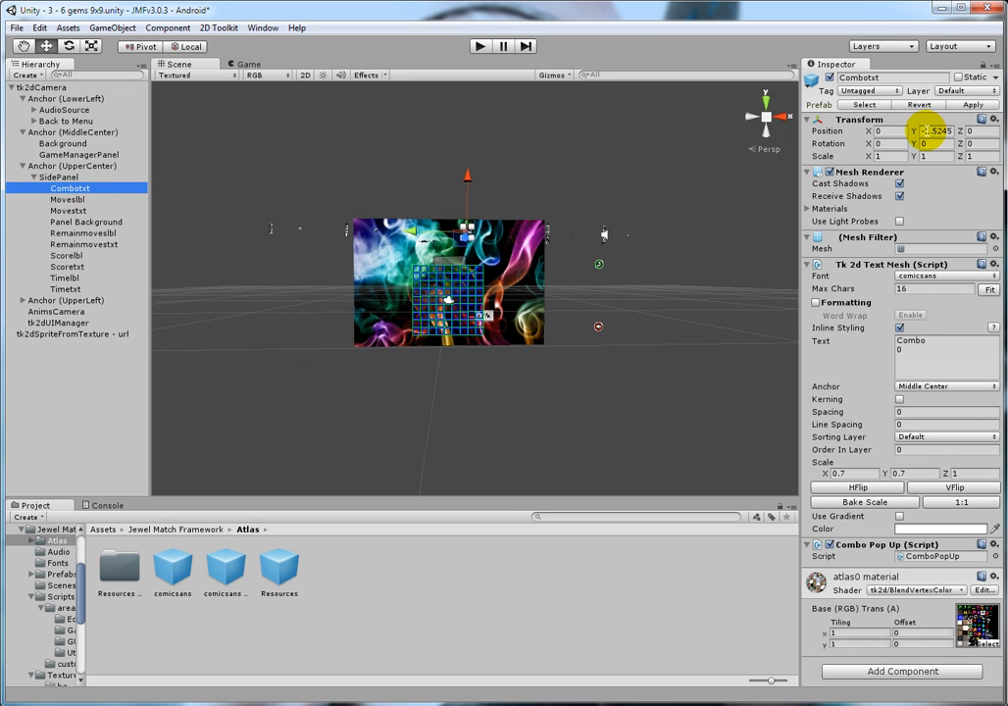
{"action": "left_click", "coordinate": [923, 132]}
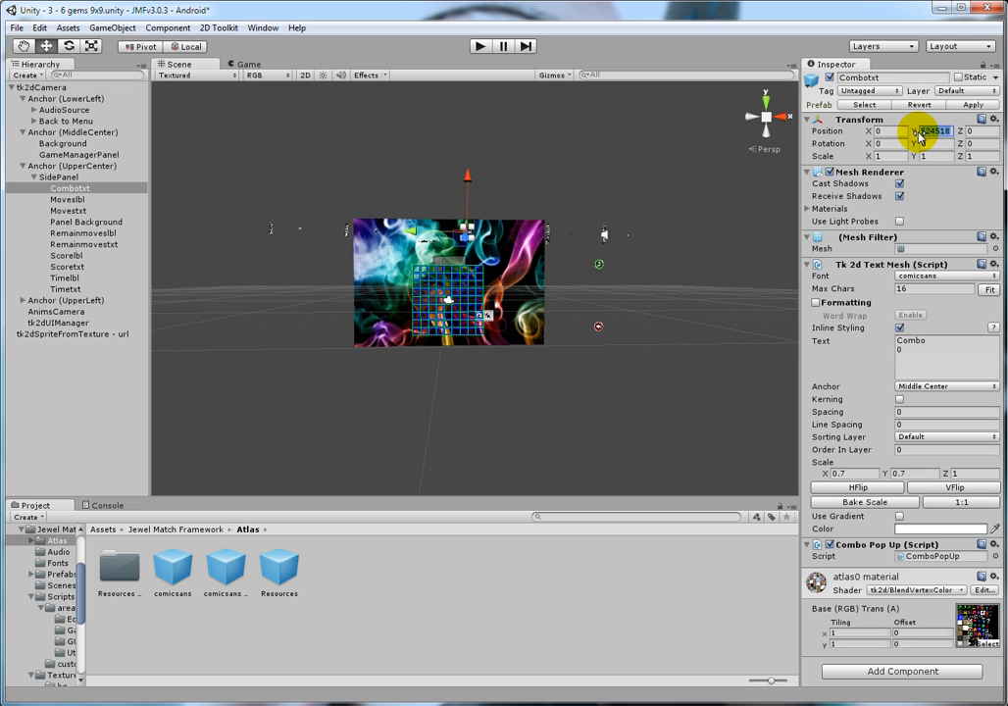
{"action": "type", "text": "0"}
{"action": "scroll", "coordinate": [417, 269], "scroll_direction": "up", "scroll_amount": 5}
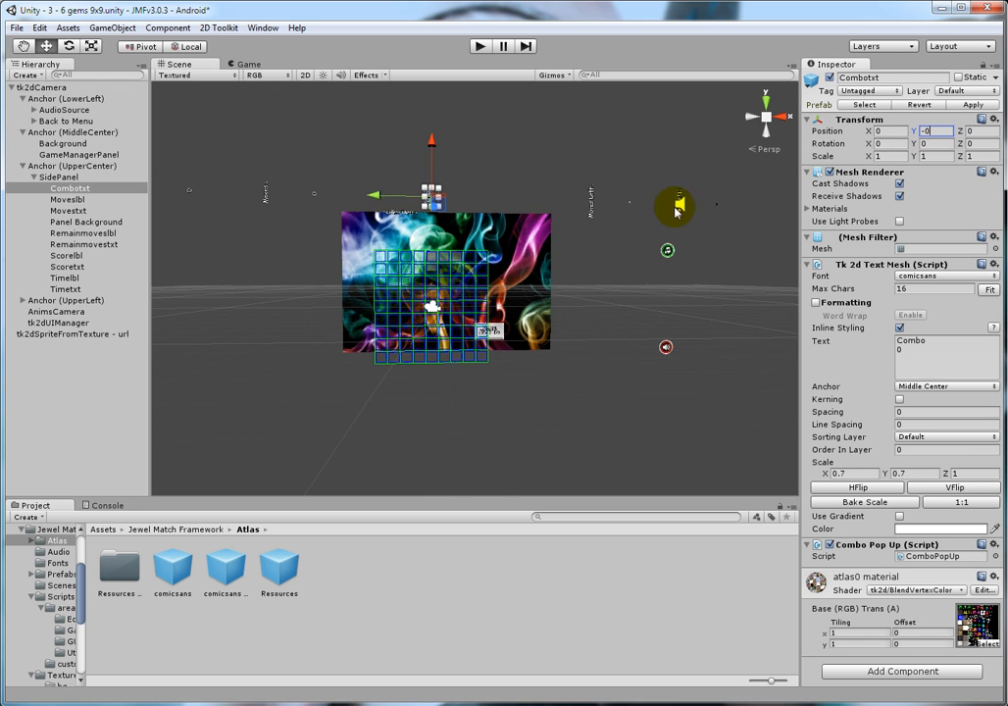
Step: Move the SidePanel's Movestxt, Moveslbl and Scoretxt inward beside the combo text, with Moveslbl at Y about 2.11 and Scoretxt at Y about 3
{"action": "left_click", "coordinate": [265, 196]}
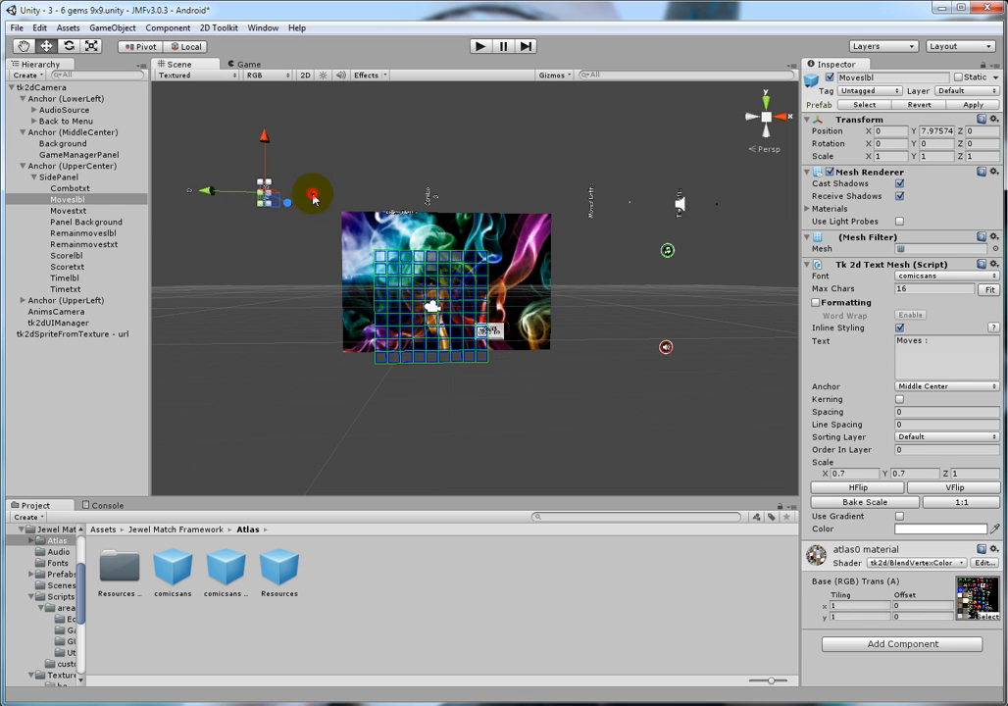
{"action": "left_click", "coordinate": [313, 197]}
{"action": "left_click_drag", "start_coordinate": [259, 193], "coordinate": [342, 197]}
{"action": "left_click", "coordinate": [267, 200]}
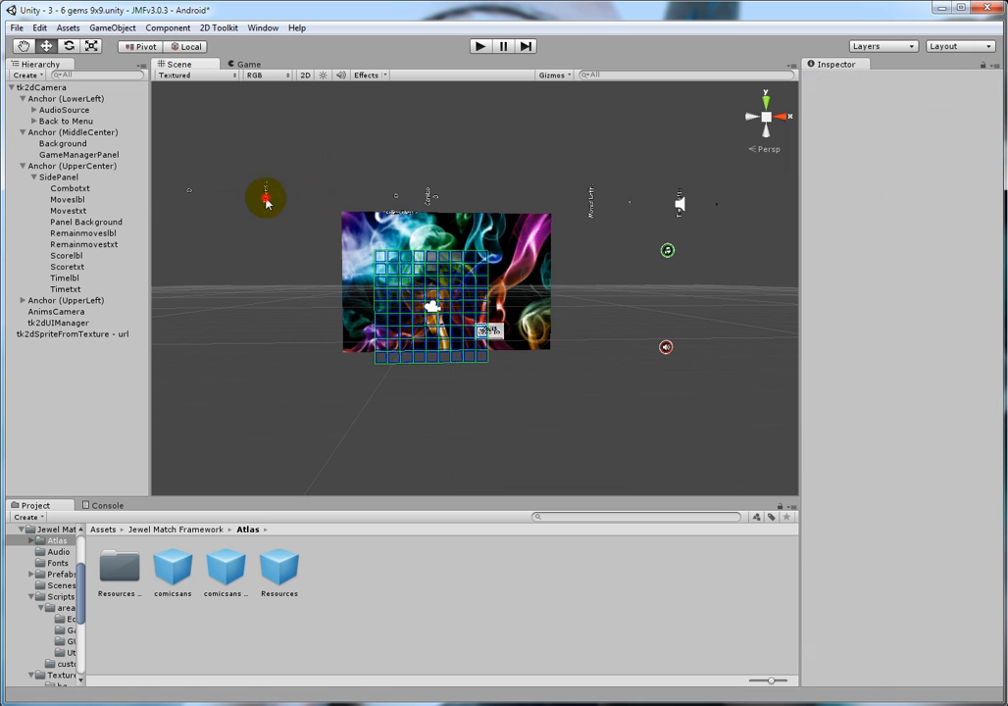
{"action": "left_click", "coordinate": [266, 201]}
{"action": "left_click_drag", "start_coordinate": [205, 193], "coordinate": [314, 198]}
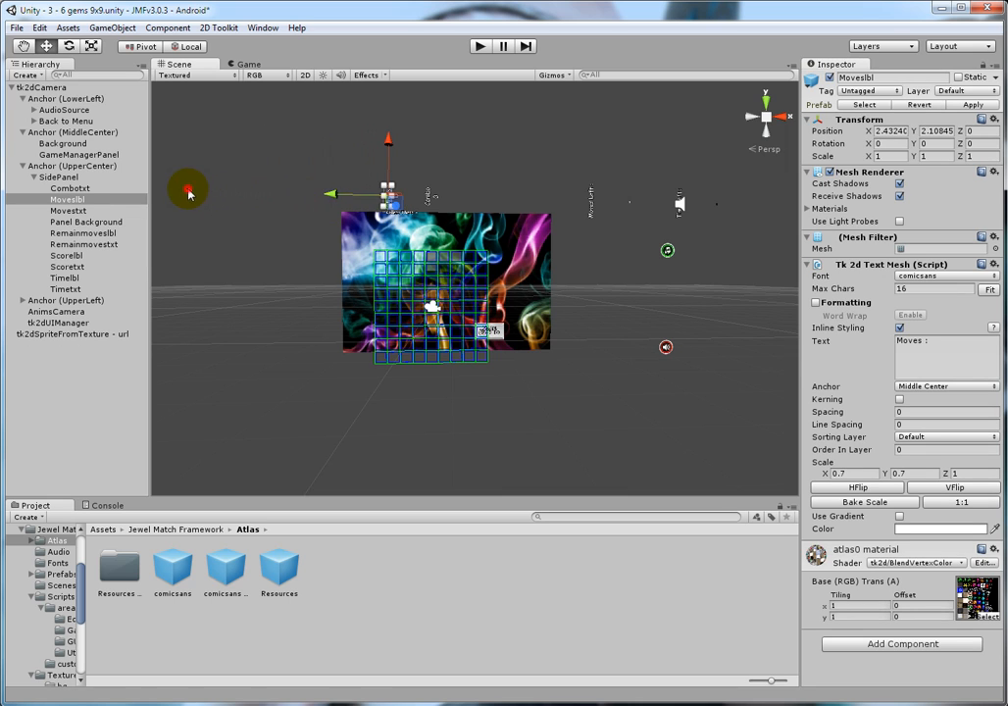
{"action": "left_click", "coordinate": [170, 196]}
{"action": "left_click_drag", "start_coordinate": [170, 195], "coordinate": [355, 214]}
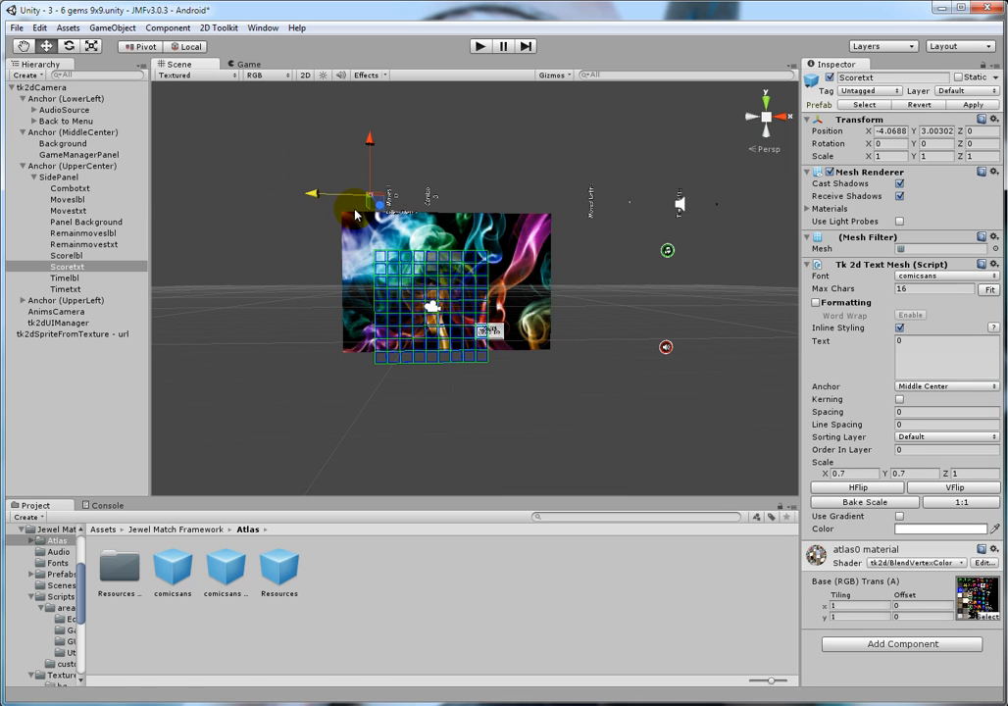
Step: Set the Background sprite's pixels per meter to 100, checking the portrait layout in the Game view
{"action": "left_click", "coordinate": [549, 238]}
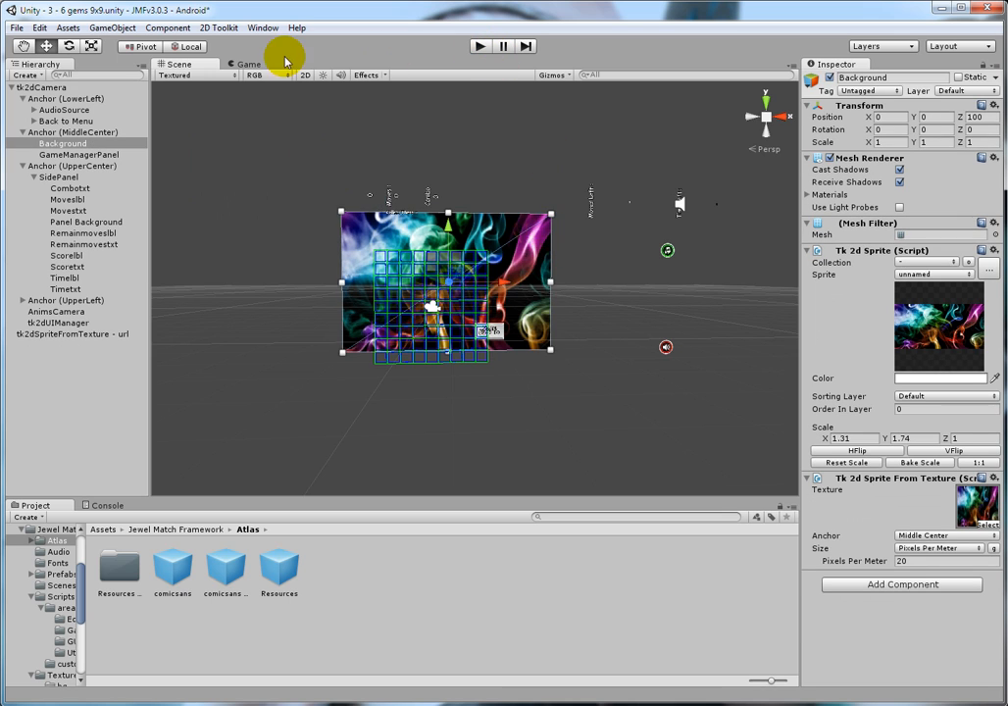
{"action": "left_click", "coordinate": [249, 65]}
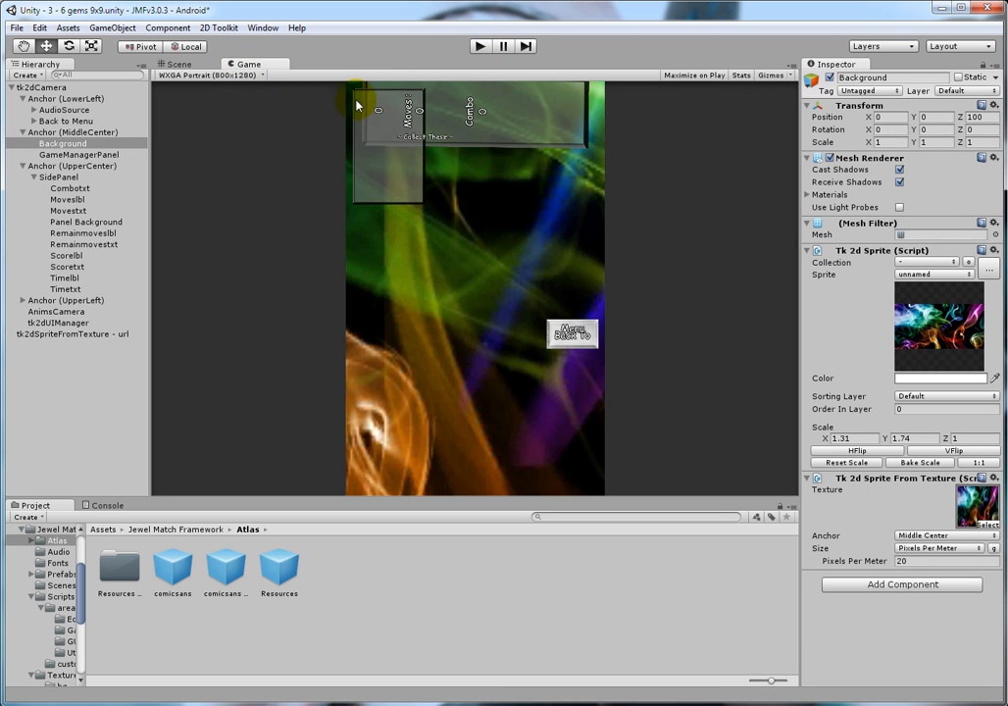
{"action": "left_click", "coordinate": [471, 128]}
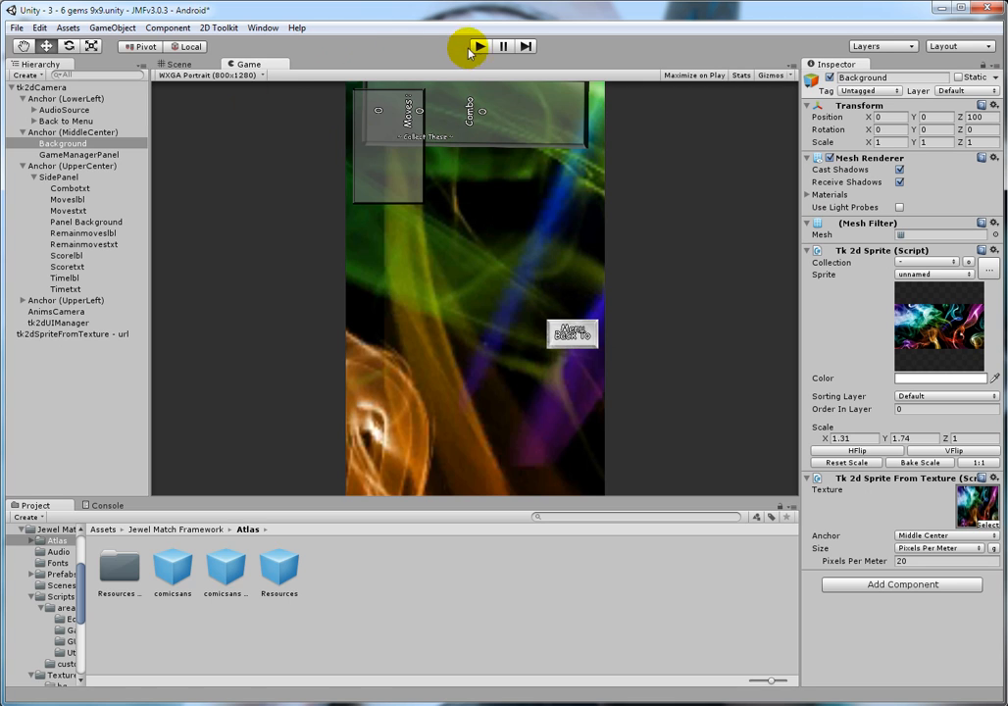
{"action": "left_click", "coordinate": [179, 63]}
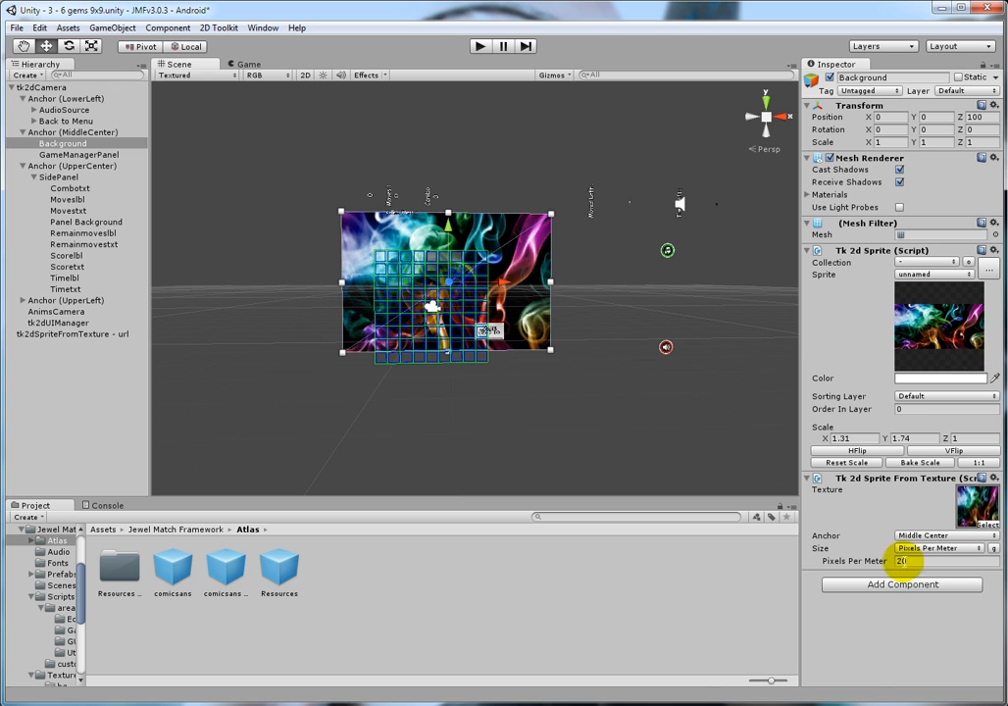
{"action": "left_click", "coordinate": [956, 560]}
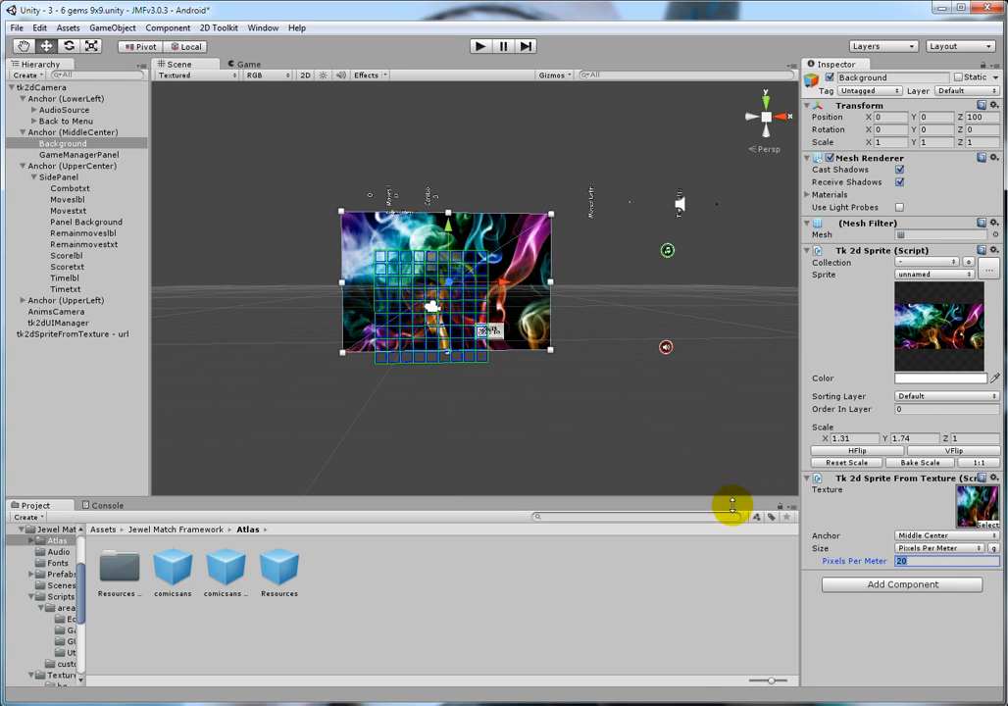
{"action": "type", "text": "100"}
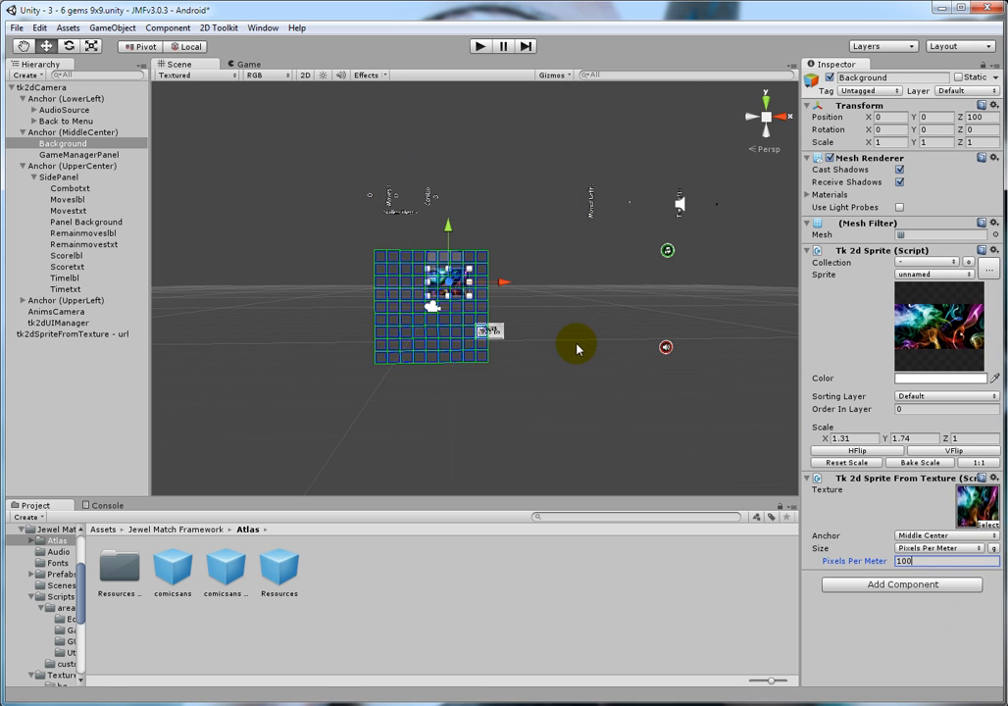
{"action": "left_click", "coordinate": [247, 64]}
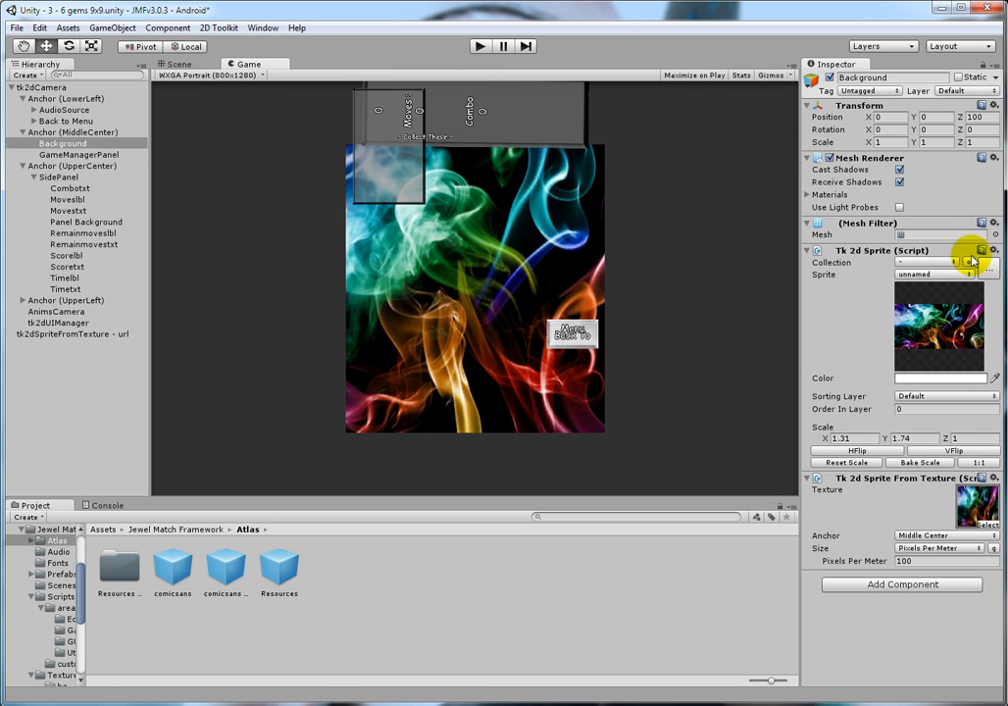
Step: Compare the tk2dCamera's resolution and pixels-per-meter settings with those of the Background sprite
{"action": "left_click", "coordinate": [54, 87]}
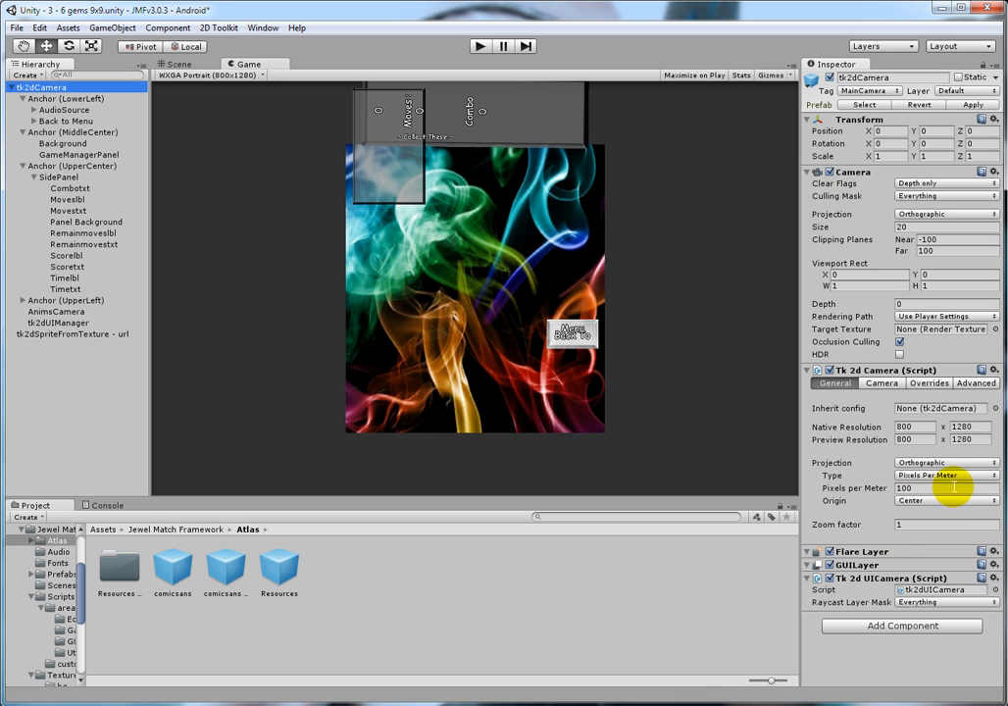
{"action": "left_click", "coordinate": [226, 76]}
{"action": "left_click", "coordinate": [220, 64]}
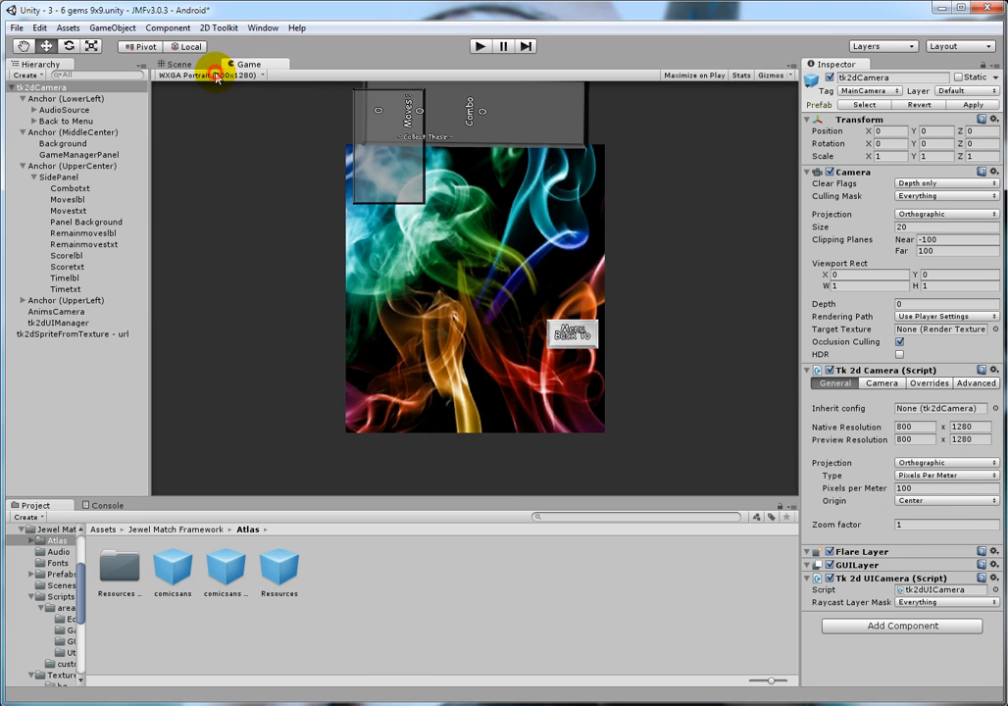
{"action": "left_click", "coordinate": [62, 144]}
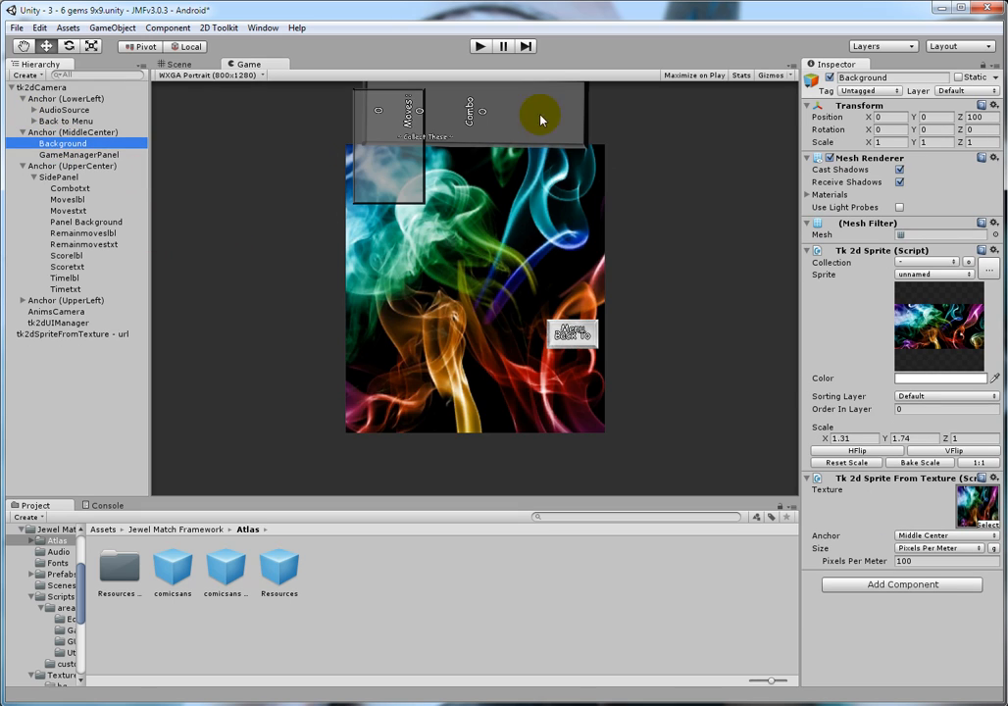